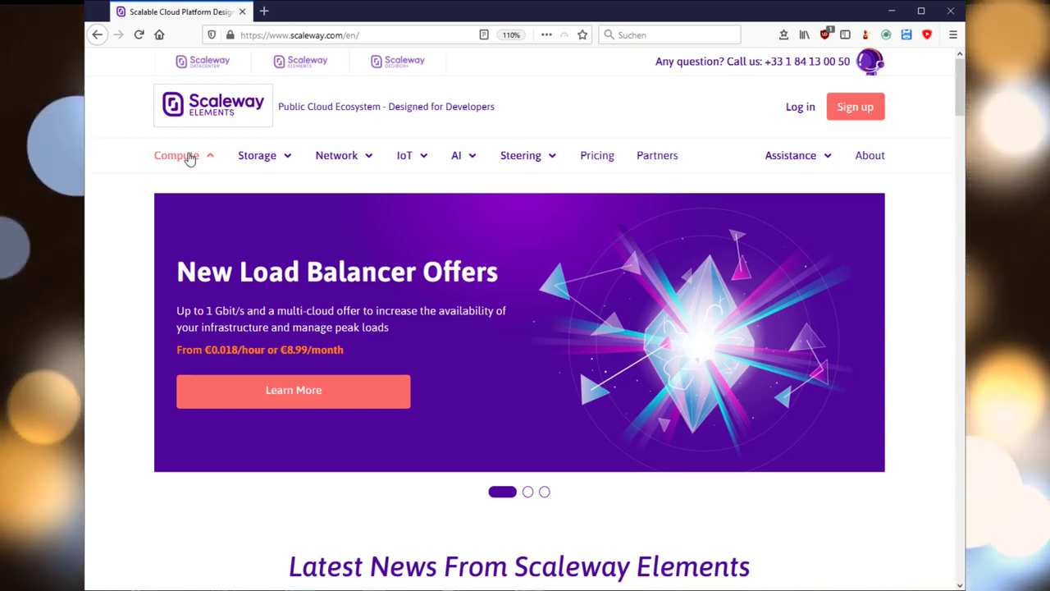
- Open the Development Instances offer and scroll to the pricing table showing DEV1-S at €2.99/month
mouse_move(188, 158)
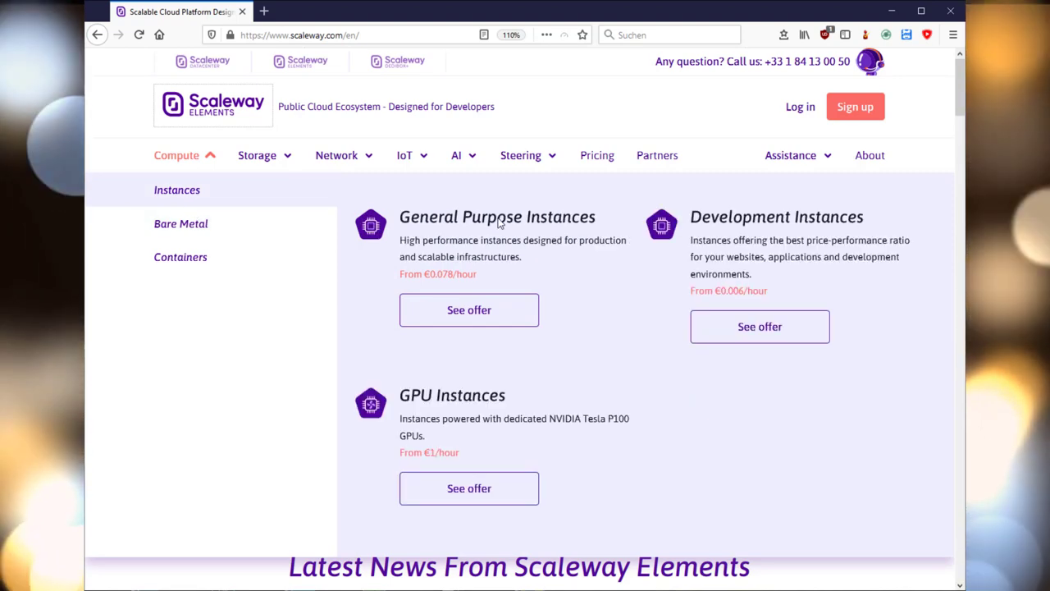
left_click(792, 343)
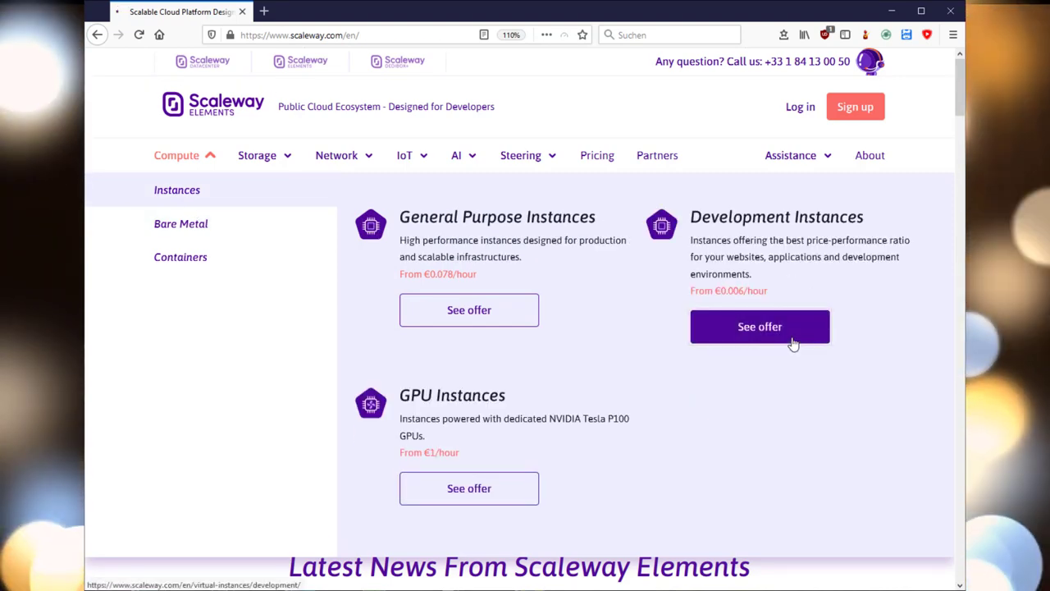
scroll(790, 345, "down", 2)
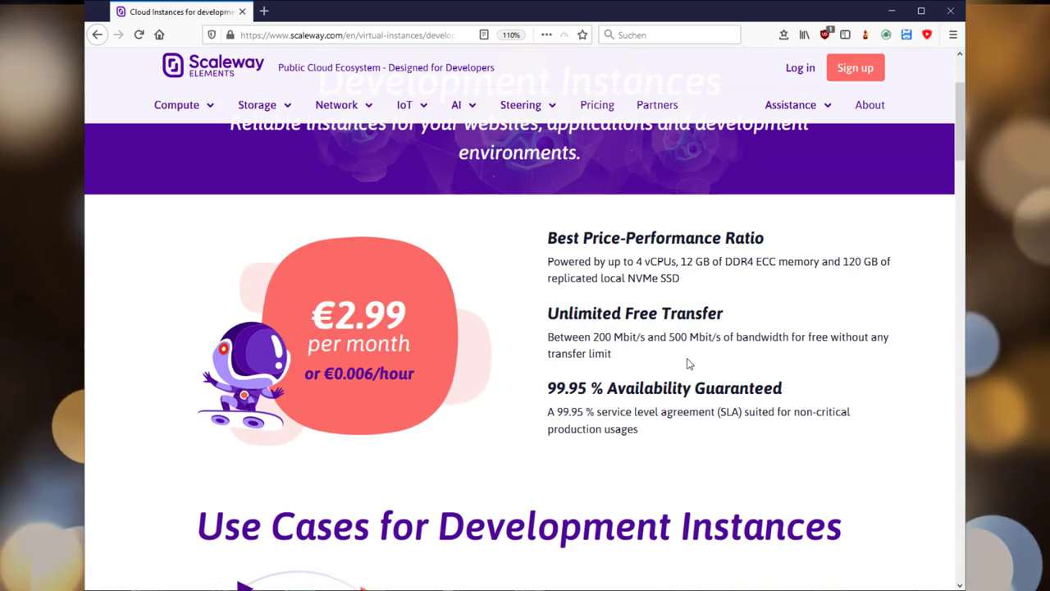
scroll(689, 363, "down", 2)
scroll(689, 364, "down", 5)
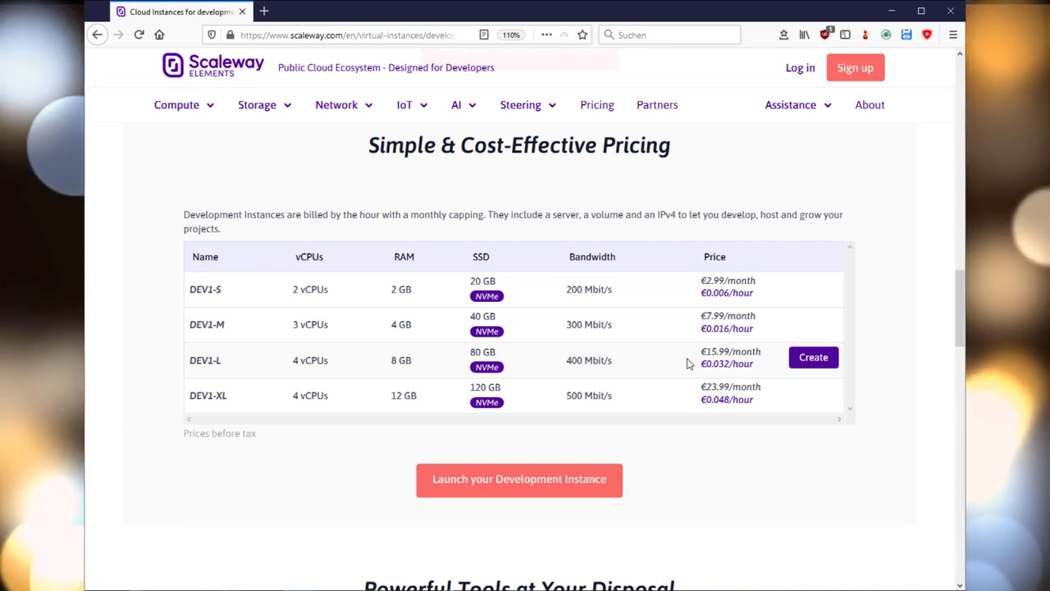
- Start a DEV1-S instance and register a new account with your e-mail address
left_click(814, 288)
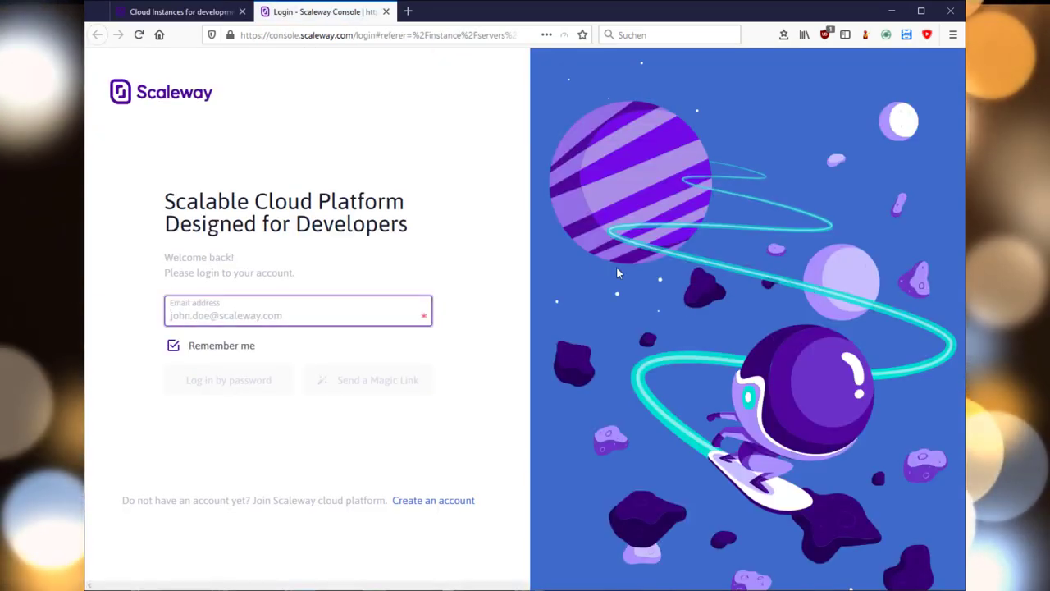
left_click(433, 500)
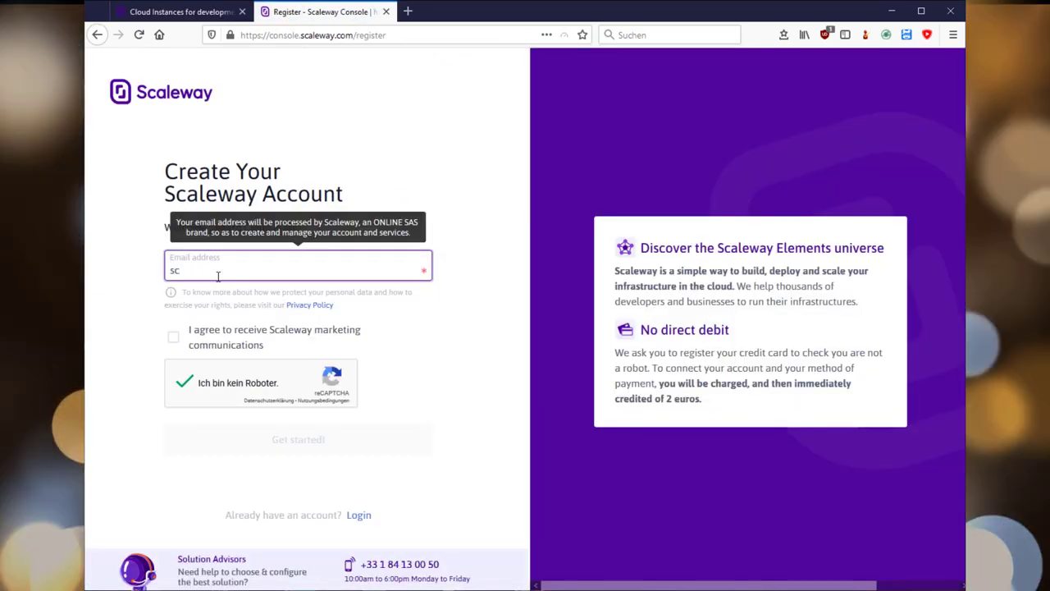
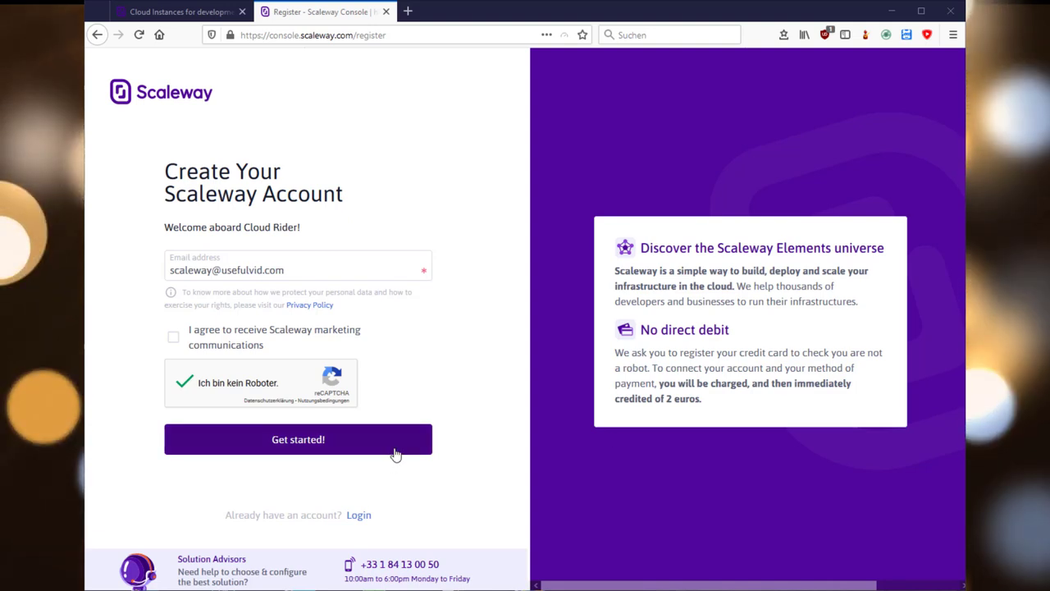
left_click(394, 450)
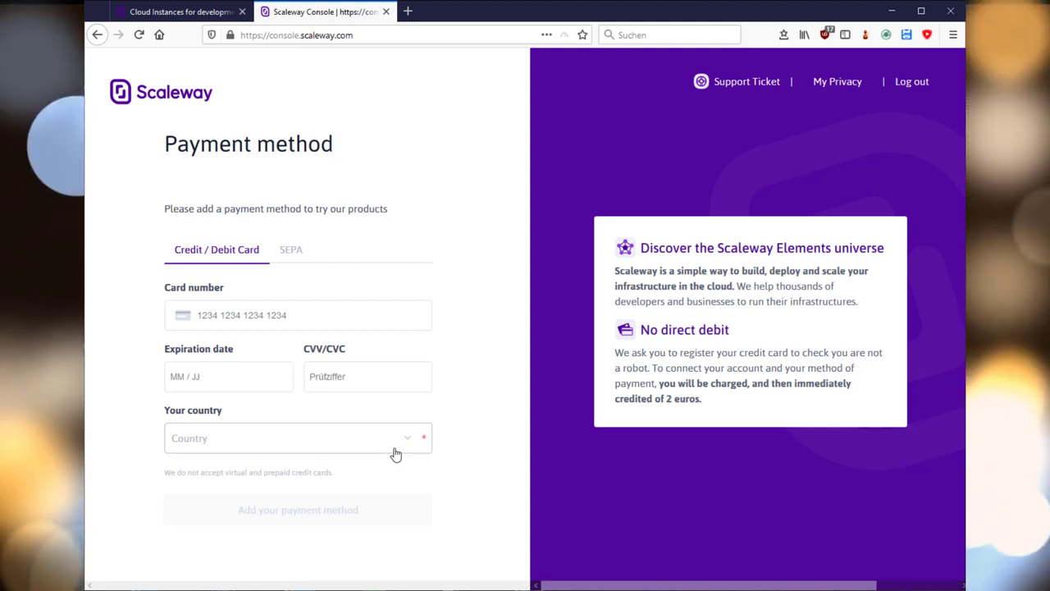
- Choose SEPA bank payment, dismiss the Load Balancers banner, and return to the Dashboard
left_click(297, 255)
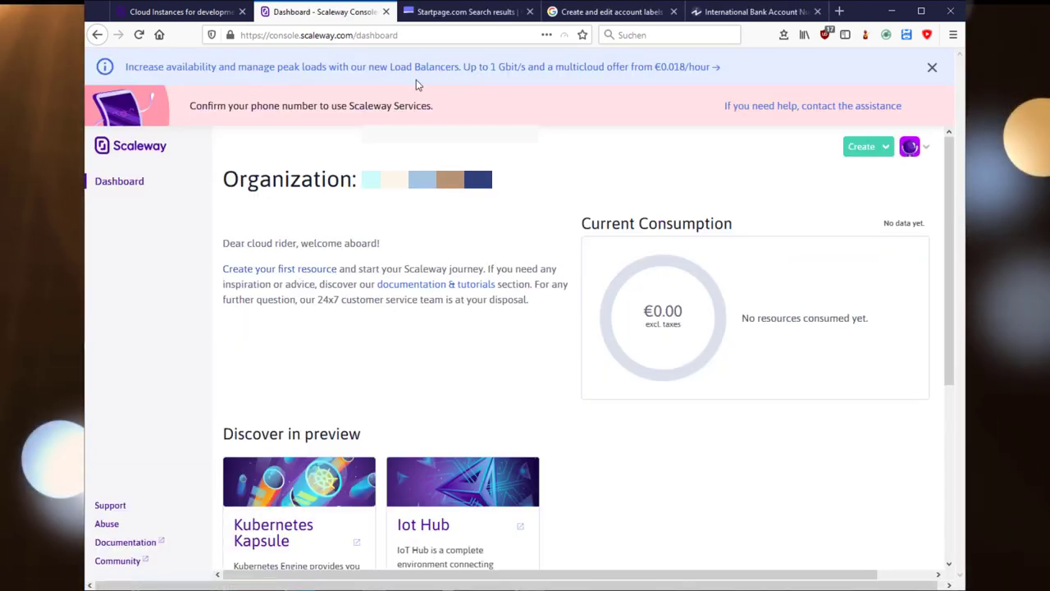
left_click(932, 68)
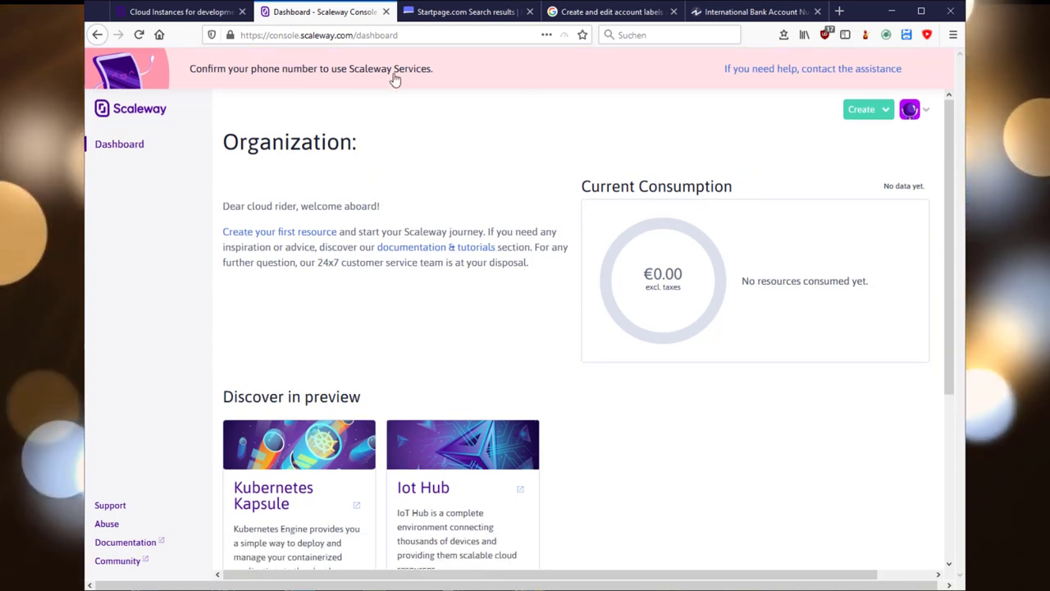
left_click(239, 72)
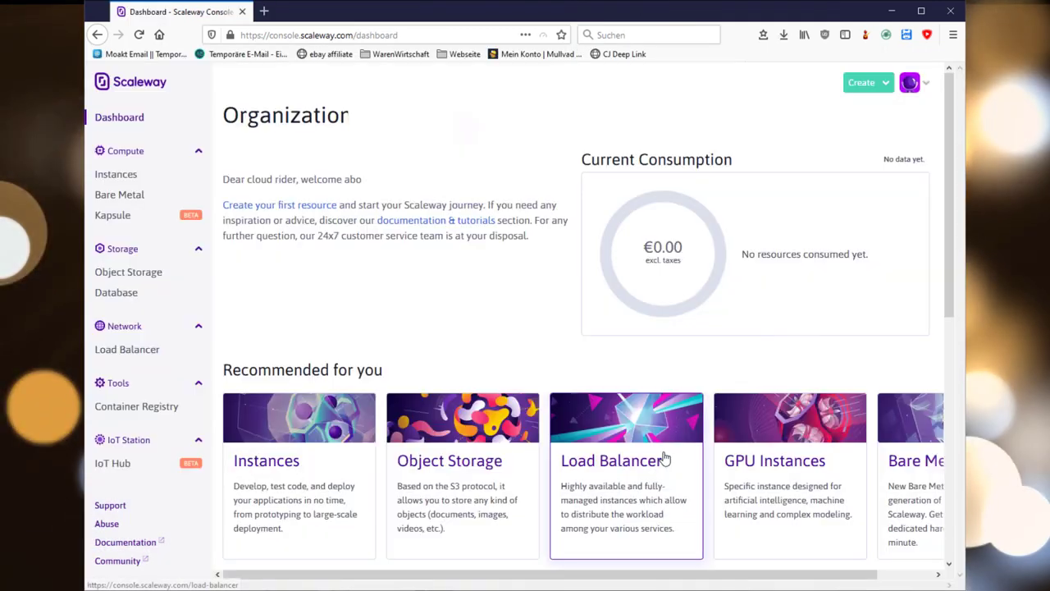
- Go to Instances and begin creating a new instance
left_click(139, 181)
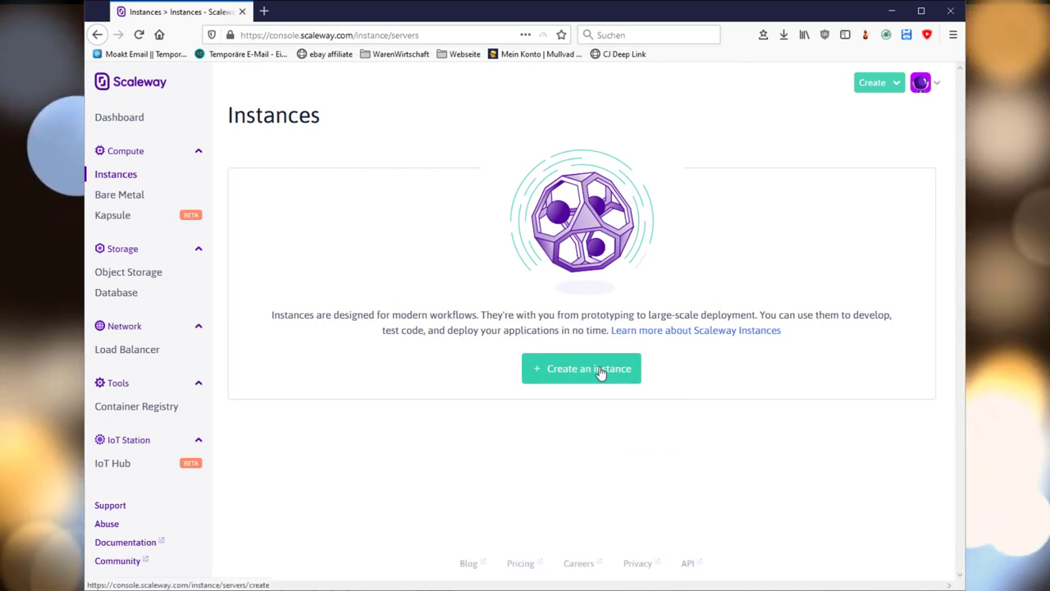
left_click(600, 371)
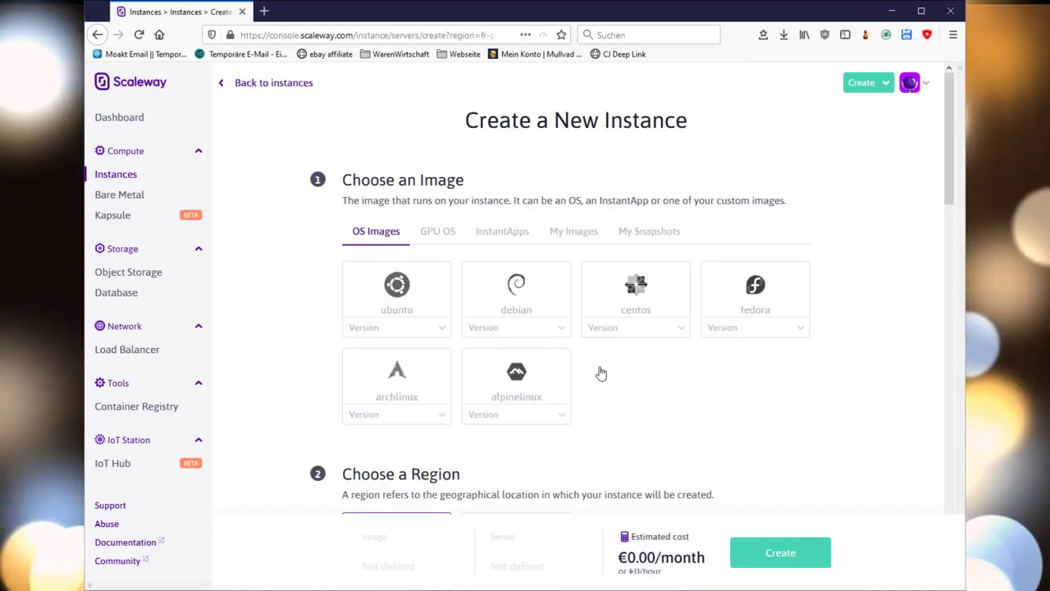
- Choose the Ubuntu image with version Ubuntu Bionic
left_click(446, 334)
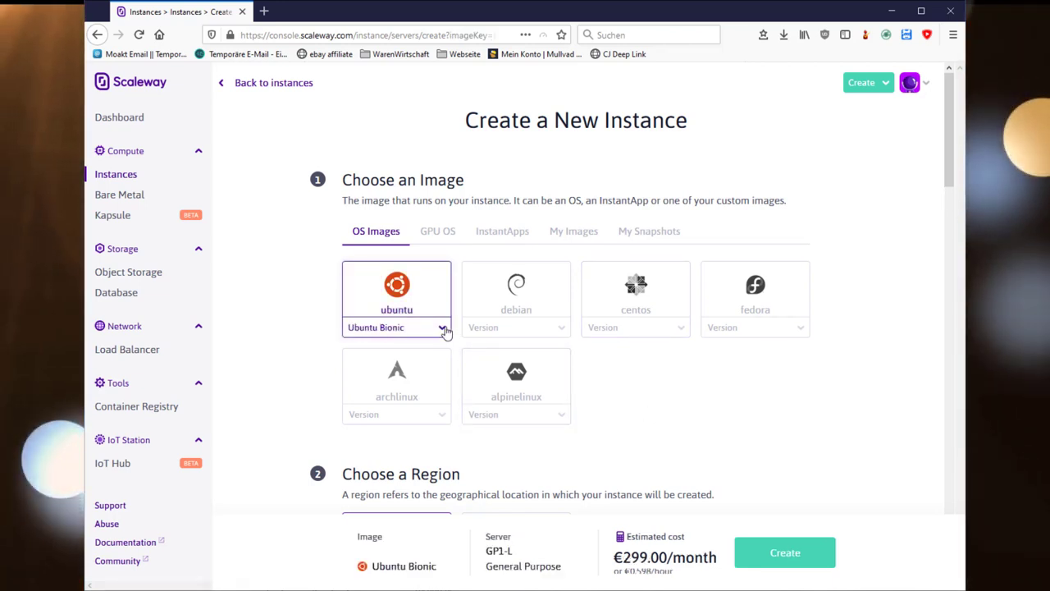
left_click(444, 328)
left_click(444, 328)
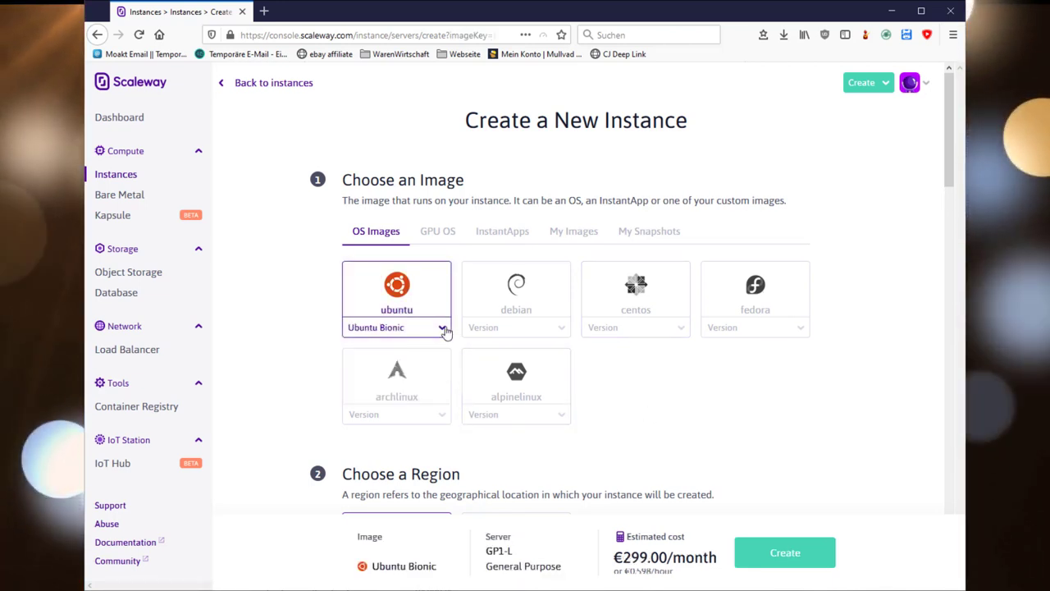
- Browse InstantApps, return to OS Images, and review the region and instance-type options
left_click(494, 232)
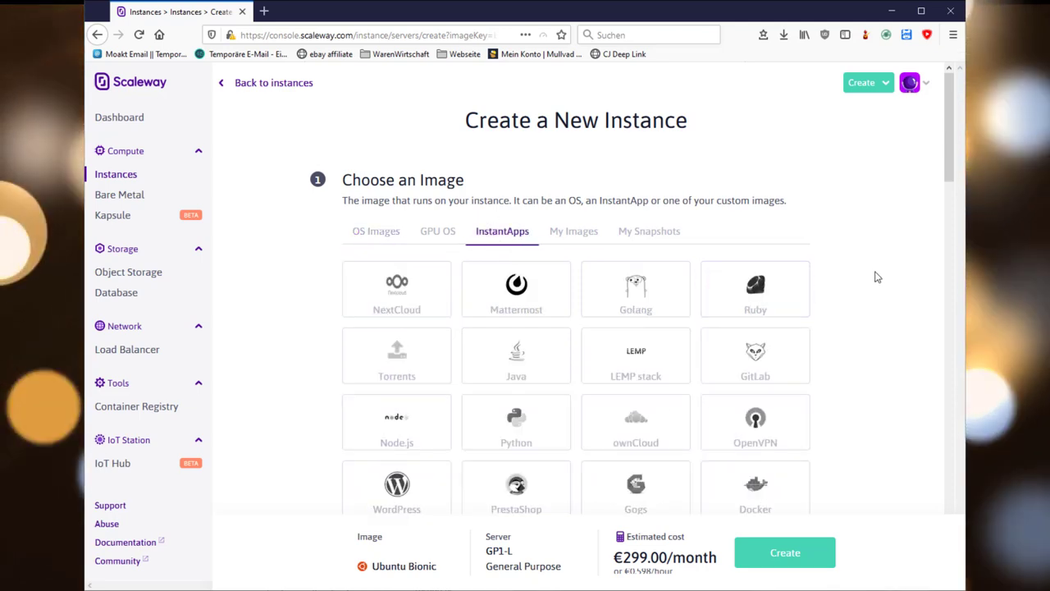
scroll(877, 275, "down", 3)
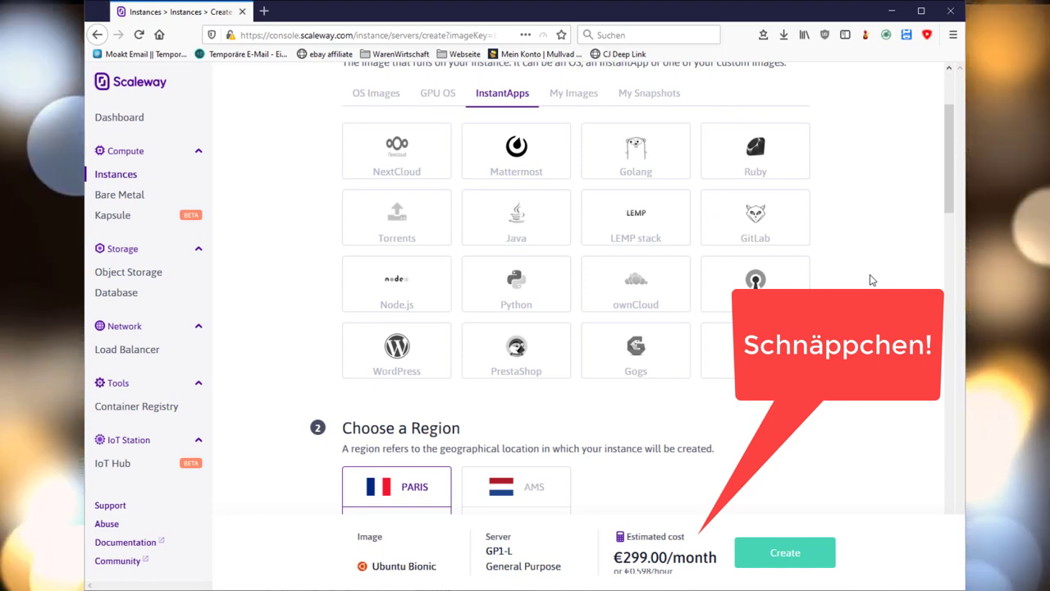
scroll(389, 237, "down", 3)
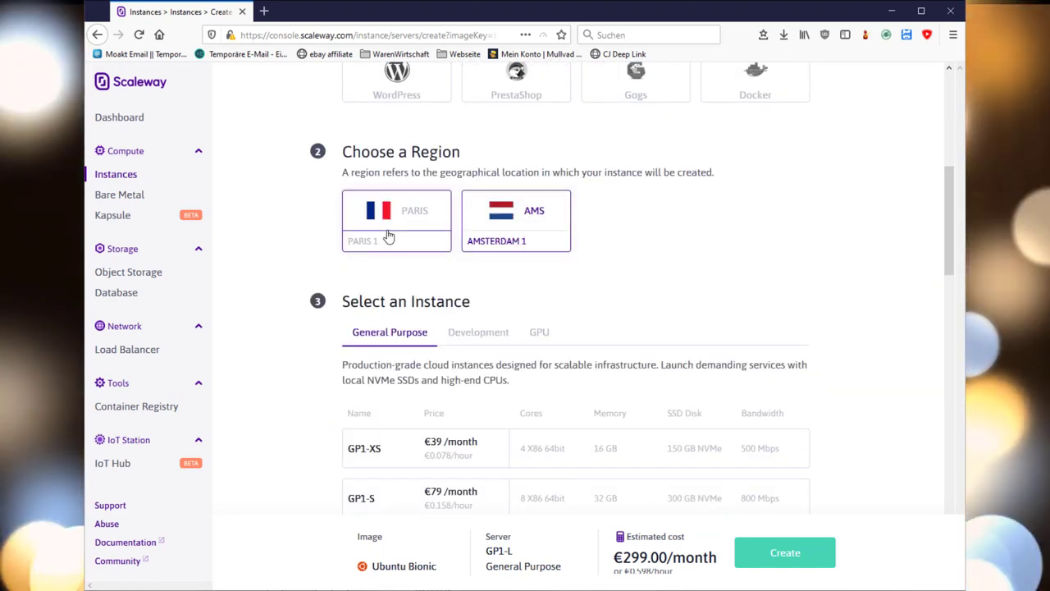
scroll(389, 236, "up", 5)
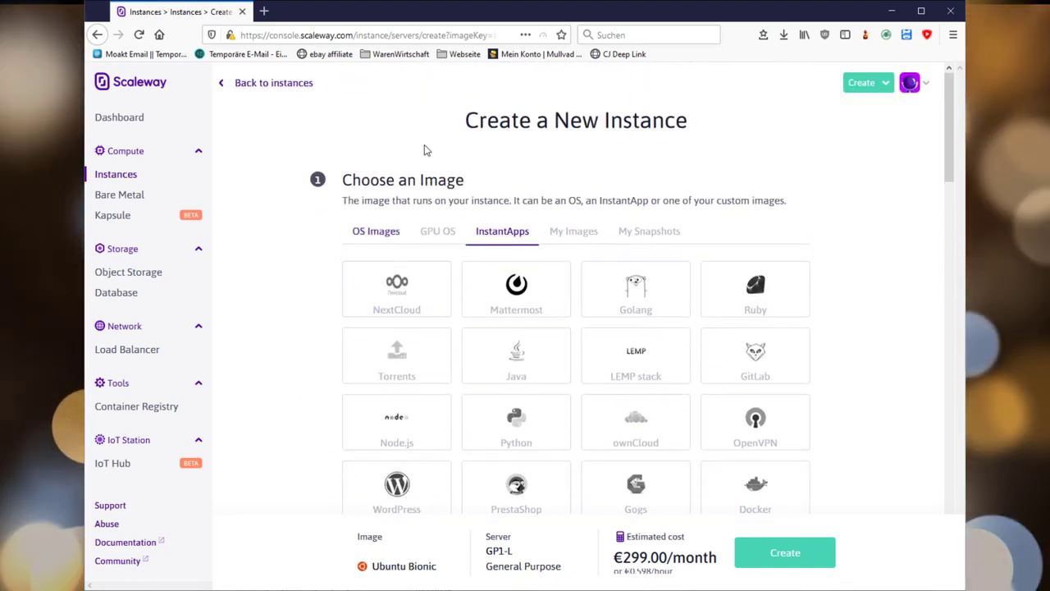
left_click(369, 234)
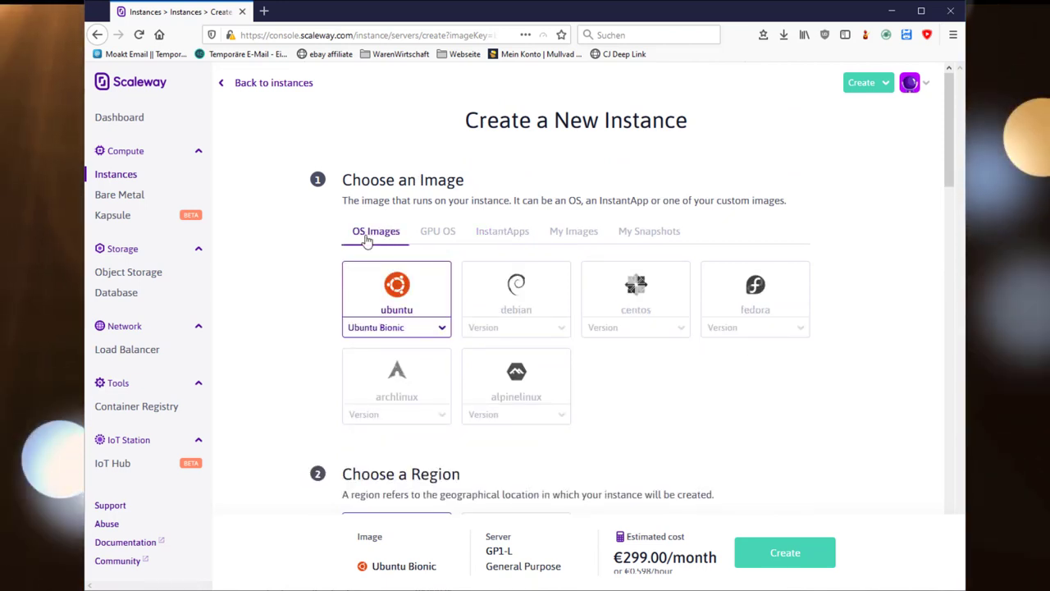
scroll(389, 257, "down", 3)
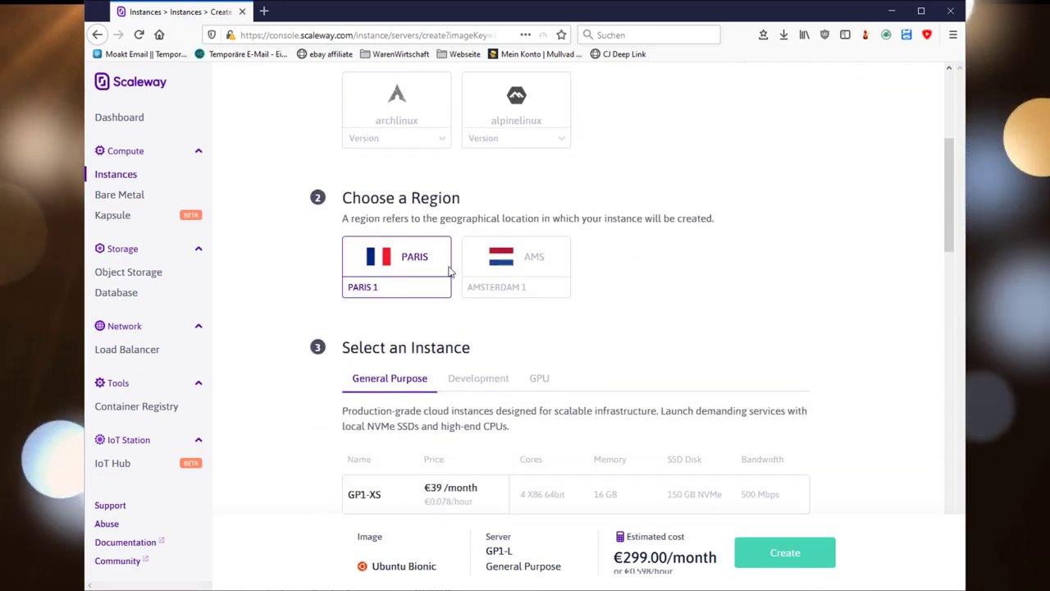
scroll(670, 269, "down", 2)
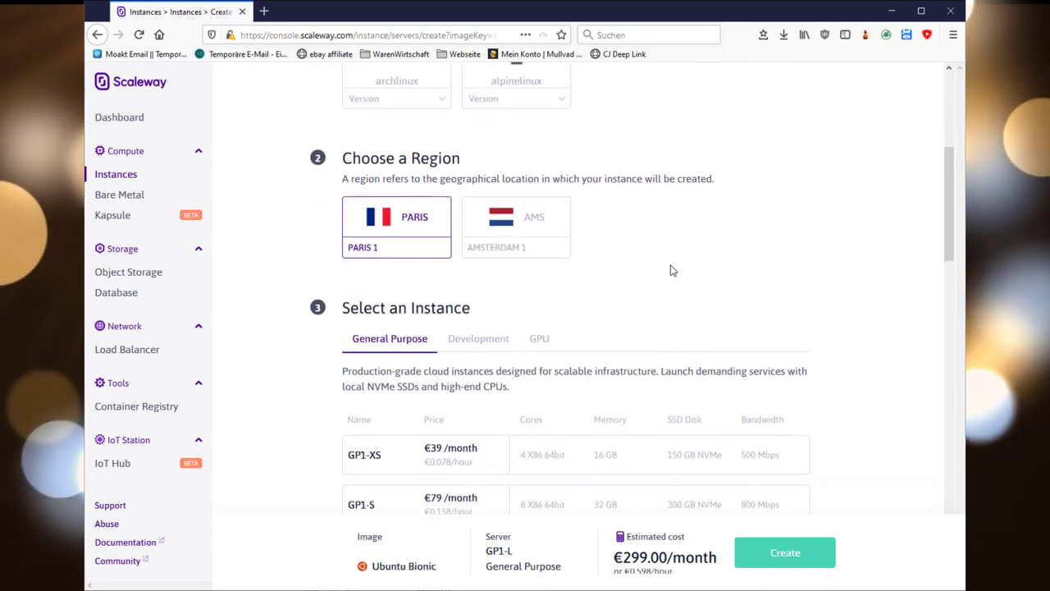
scroll(671, 270, "down", 1)
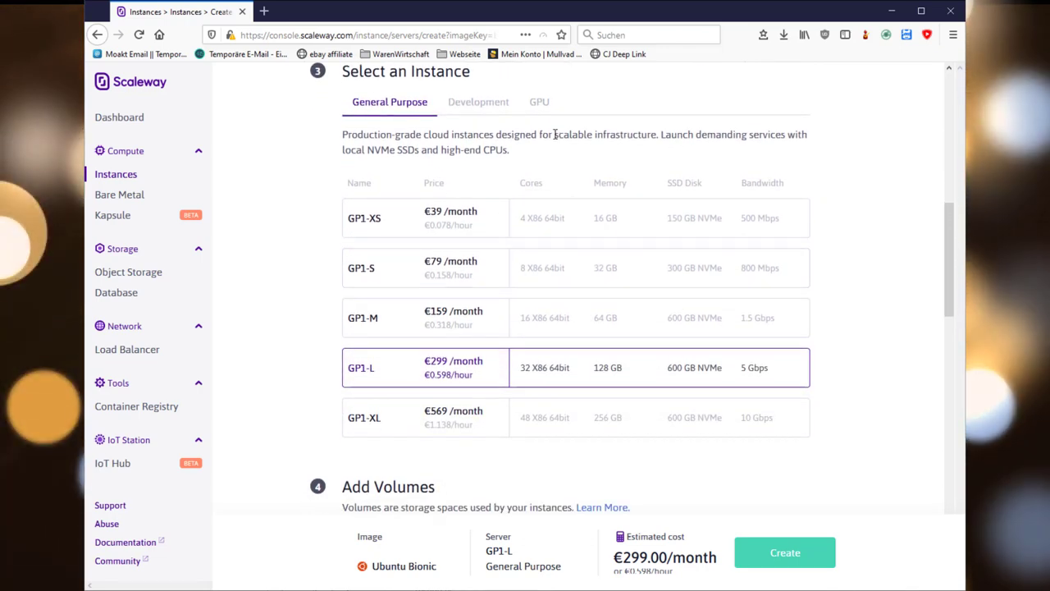
- Select the DEV1-S Development instance type at €2.99/month
left_click(474, 116)
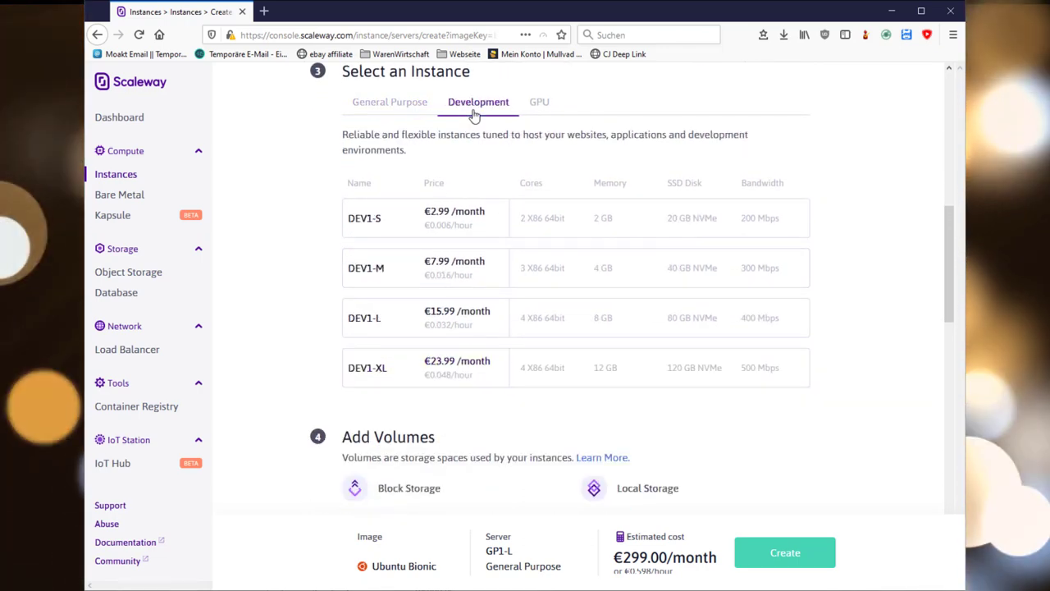
left_click(483, 215)
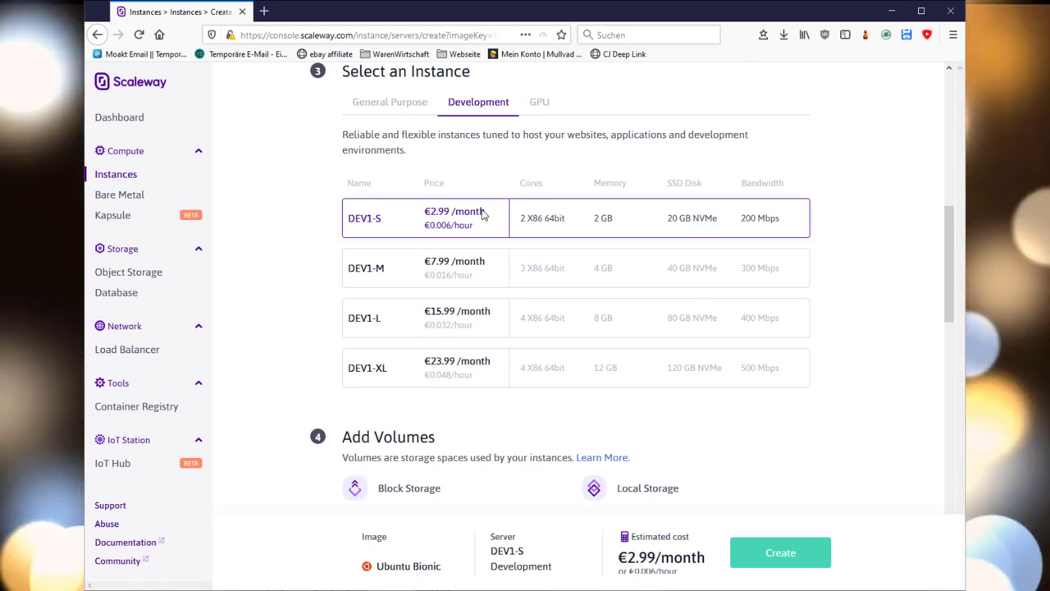
scroll(483, 215, "down", 3)
scroll(483, 215, "down", 1)
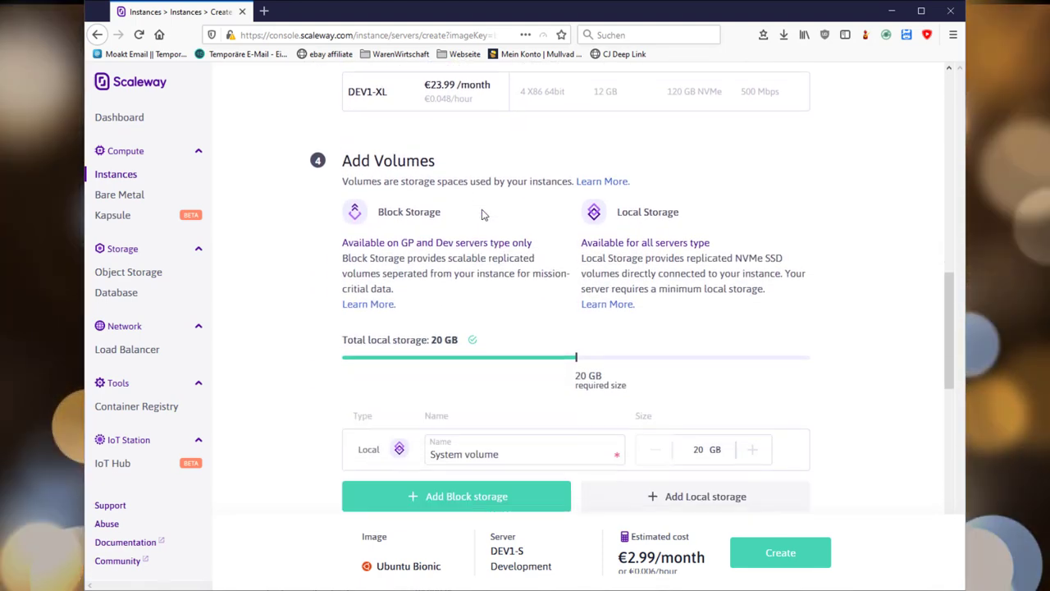
scroll(483, 215, "down", 3)
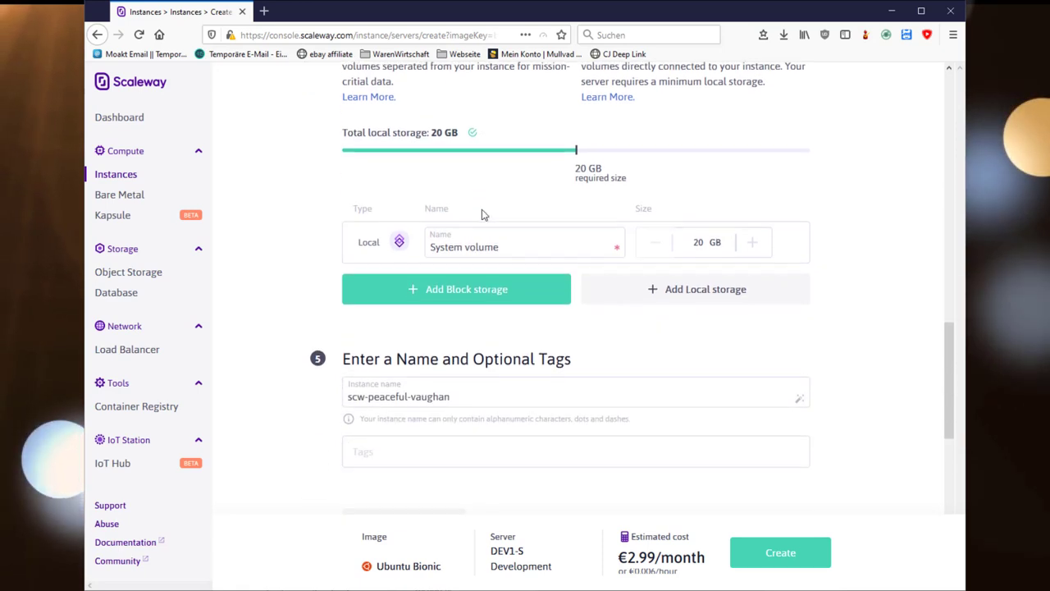
- Replace the default instance name with usefulvidvps
left_click(467, 326)
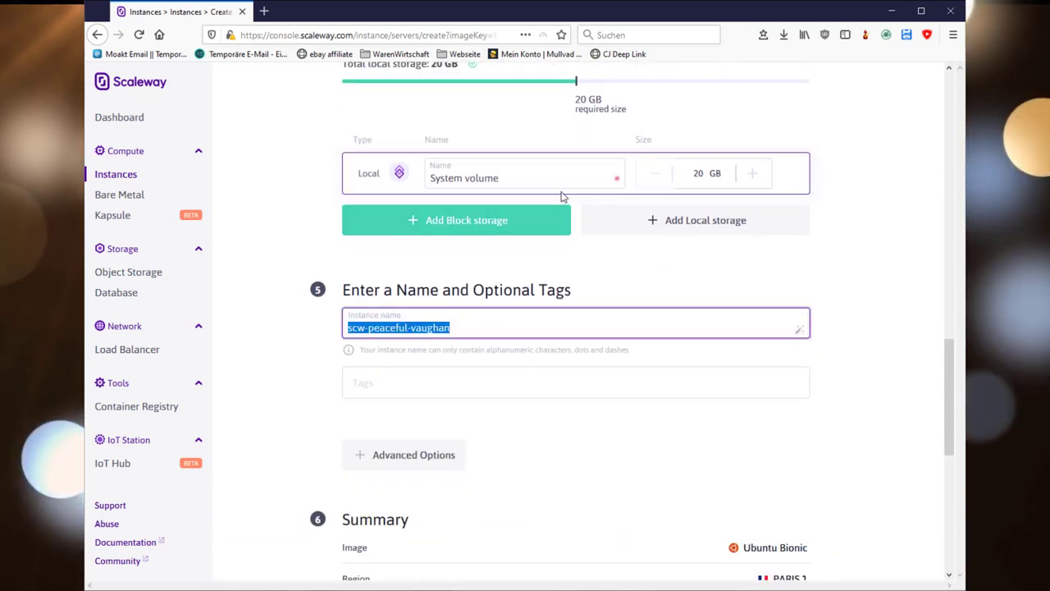
type("usefulvlogs")
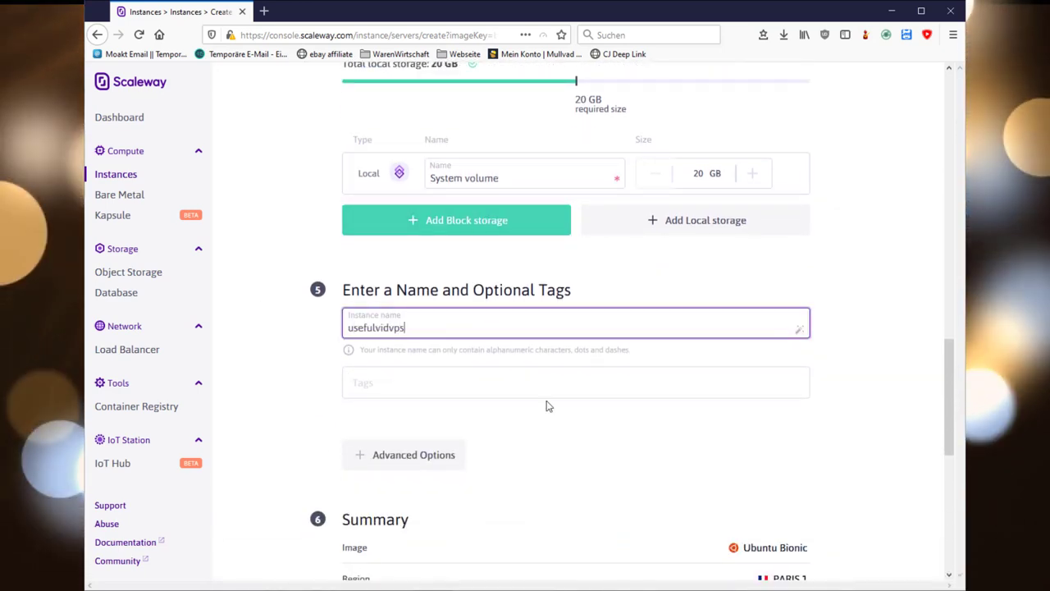
scroll(525, 419, "down", 3)
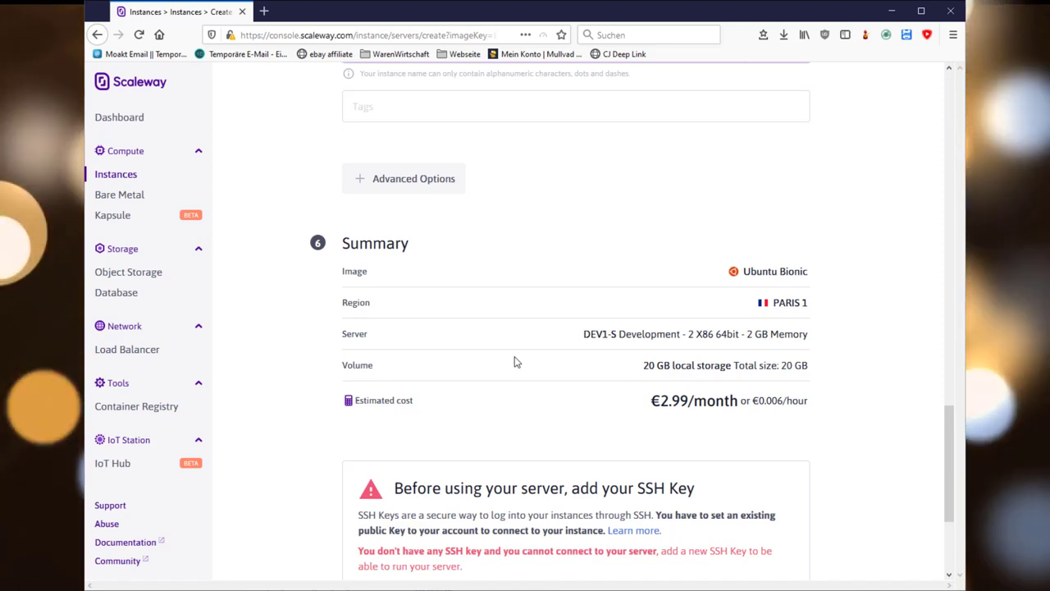
scroll(515, 362, "down", 2)
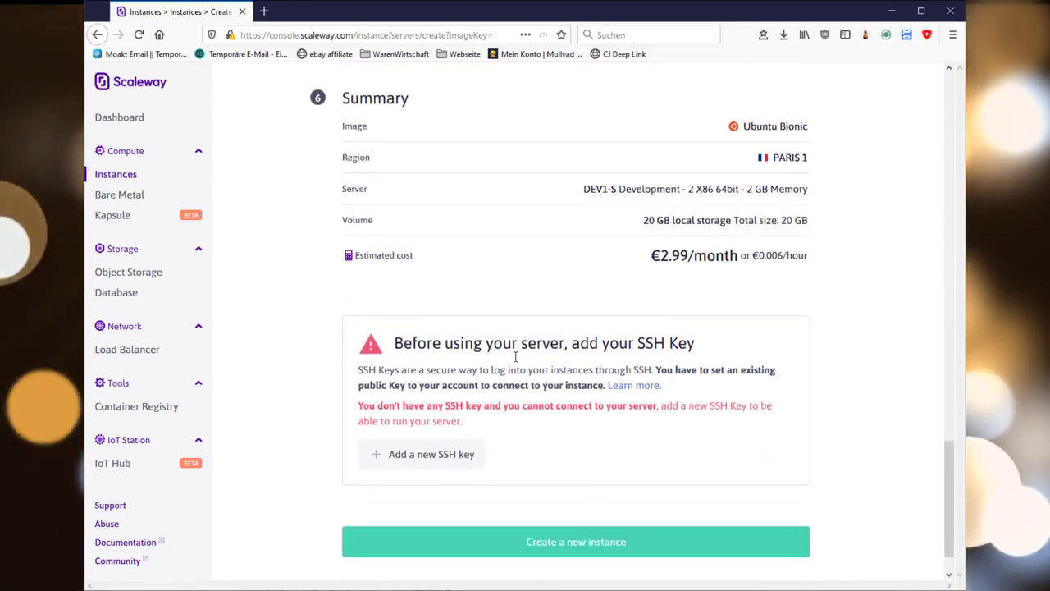
scroll(515, 357, "down", 1)
left_click(445, 402)
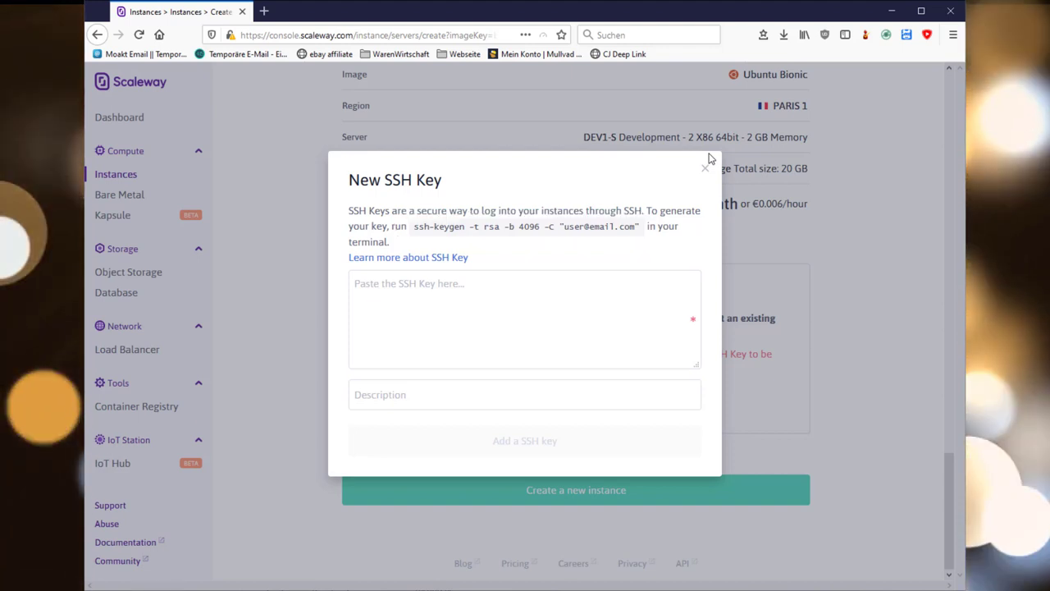
left_click(705, 167)
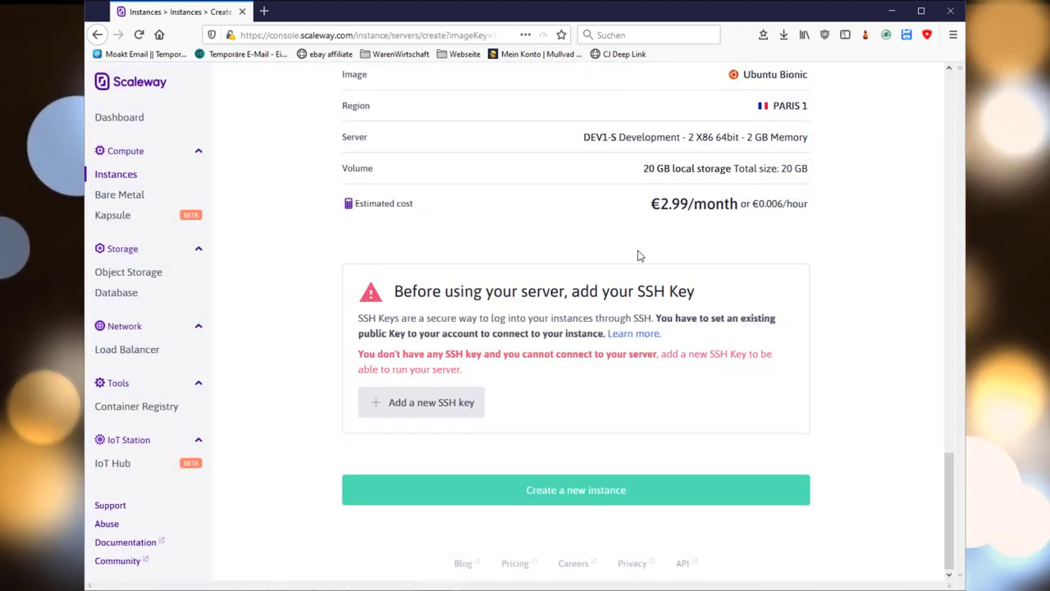
left_click_drag(489, 355, 790, 362)
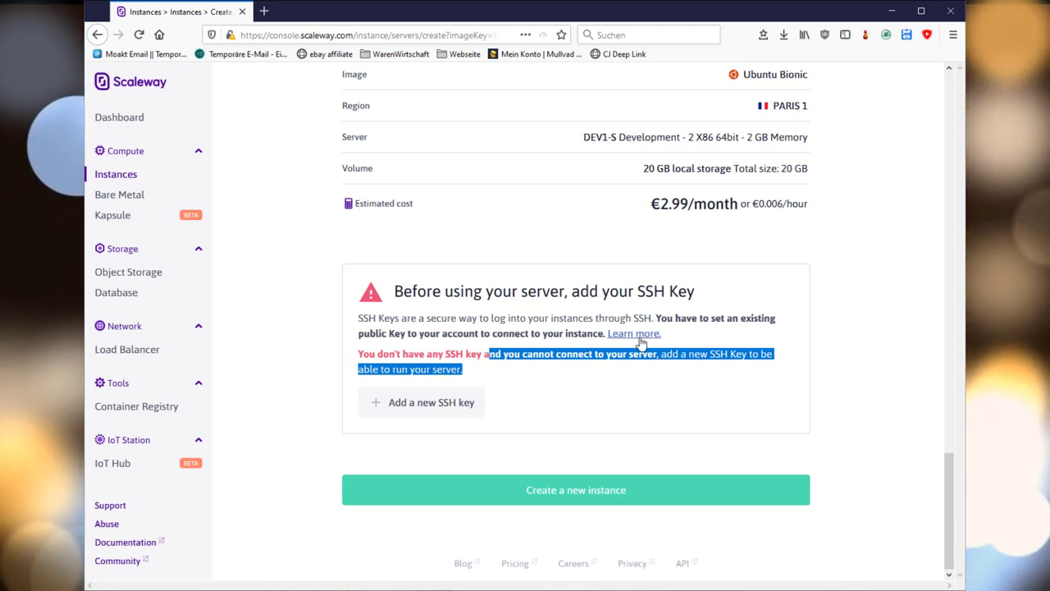
- Open Scaleway's official SSH key documentation and scroll to the Windows instructions
left_click(639, 335)
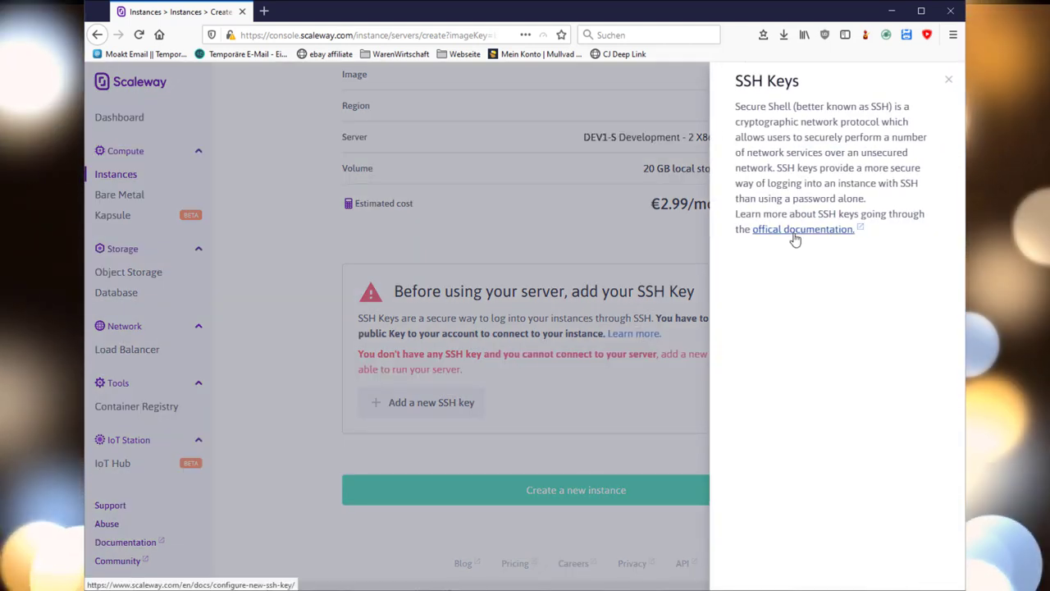
left_click(791, 234)
left_click(326, 13)
scroll(517, 336, "down", 5)
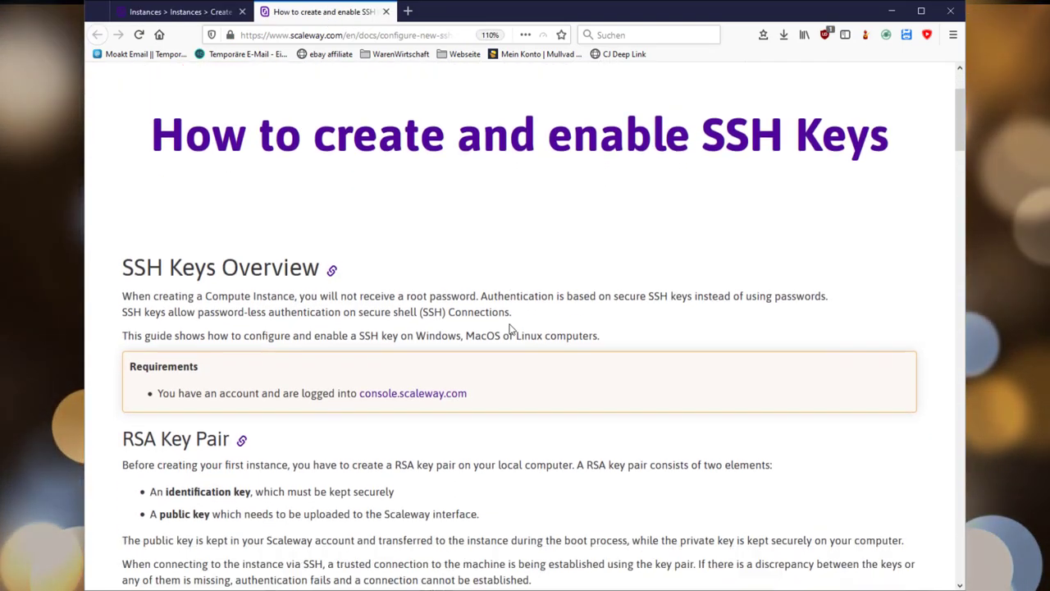
scroll(511, 328, "down", 2)
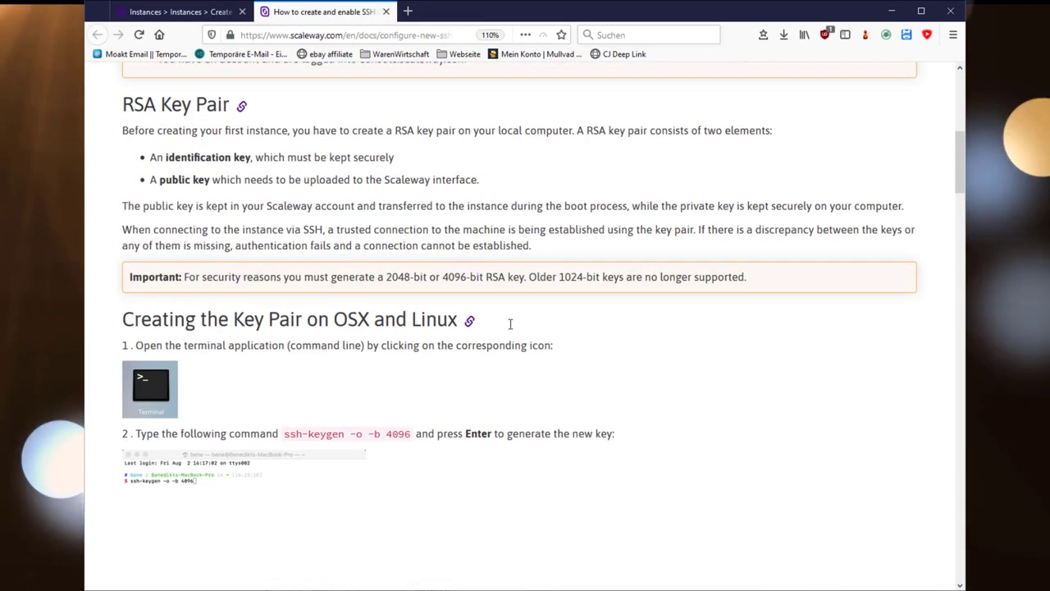
scroll(510, 327, "down", 20)
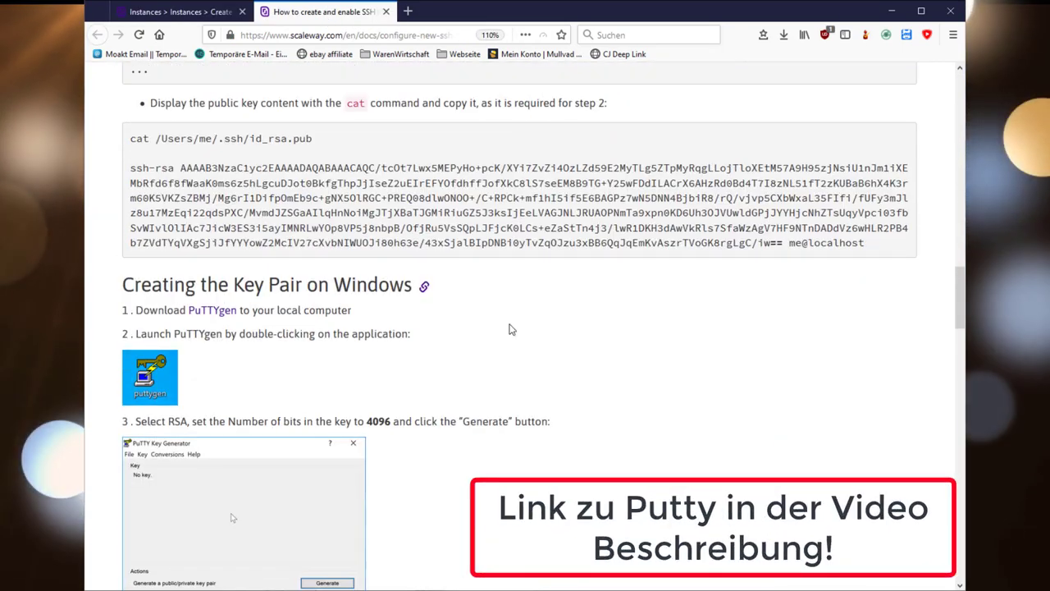
scroll(508, 329, "down", 7)
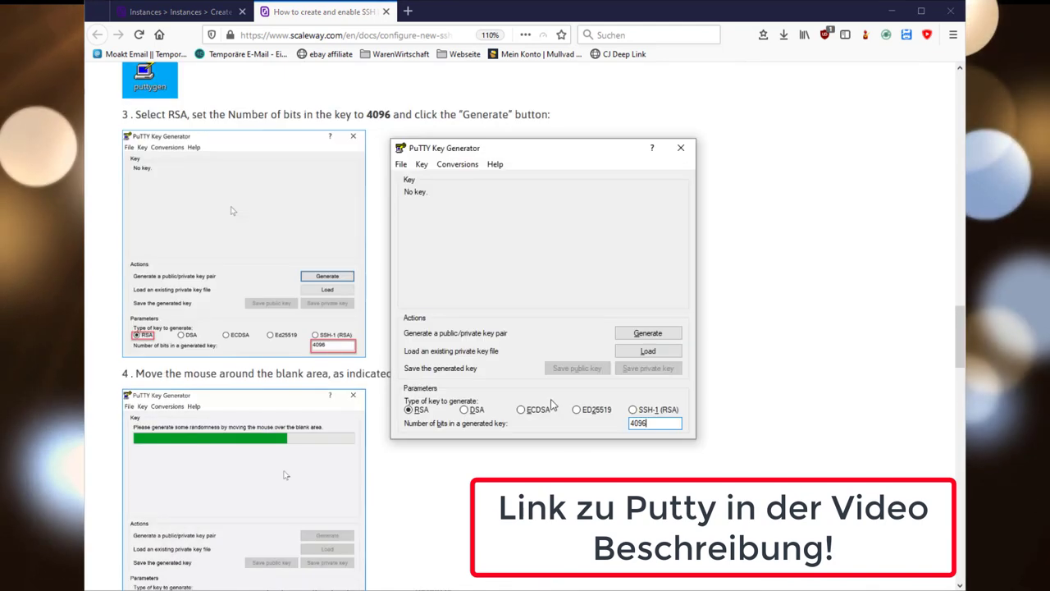
- Generate a 4096-bit RSA key pair in PuTTYgen and select its public key
left_click(661, 336)
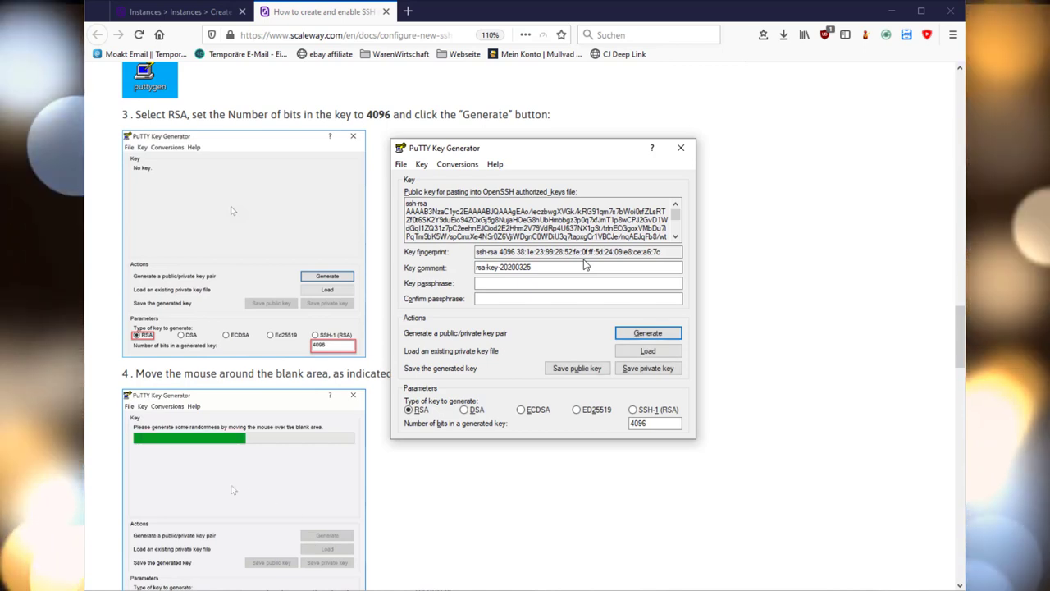
left_click_drag(591, 230, 790, 391)
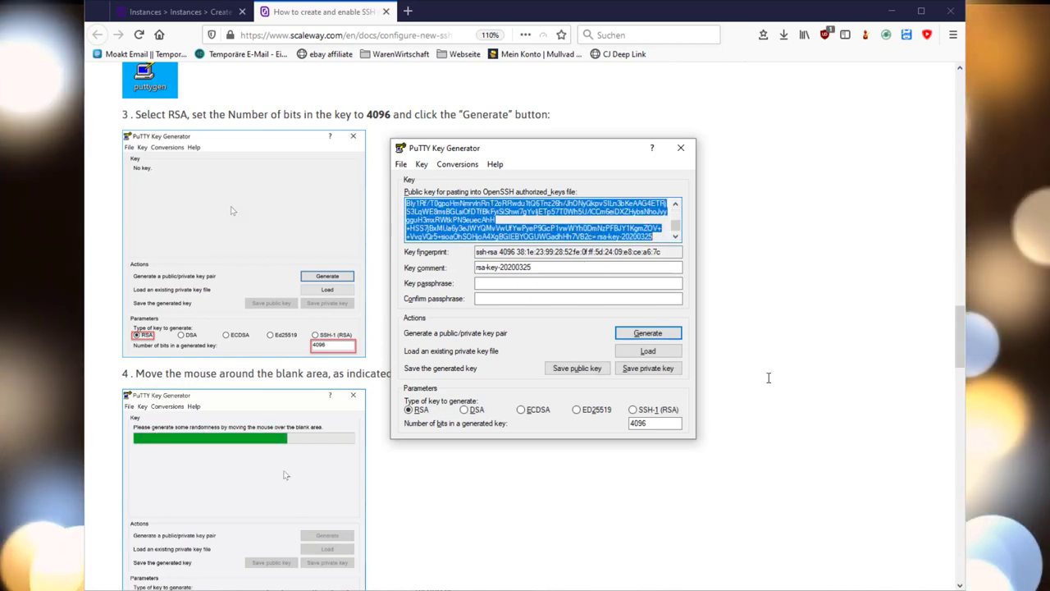
left_click(789, 396)
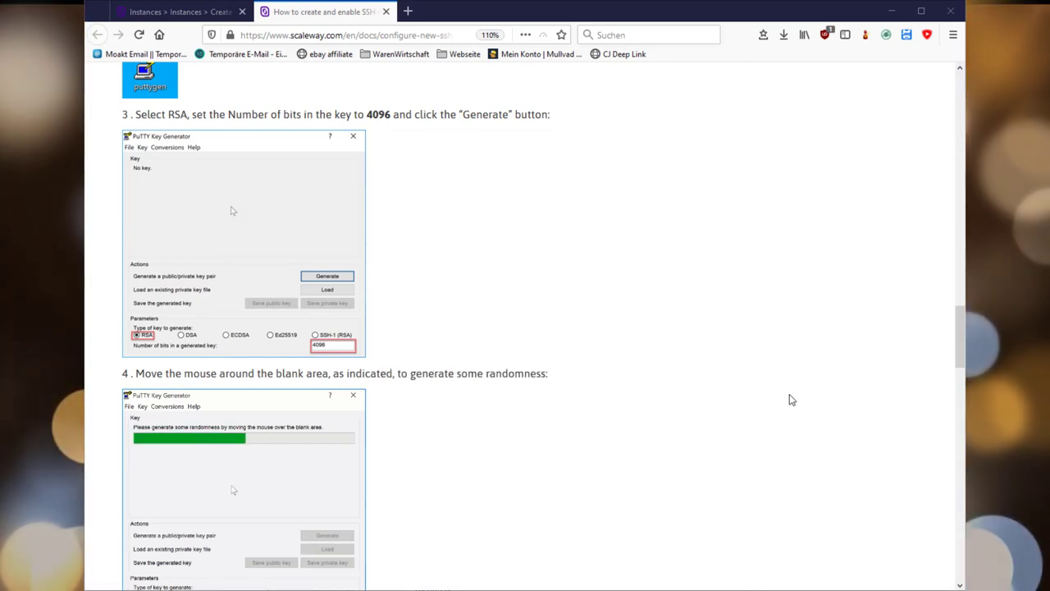
left_click(186, 13)
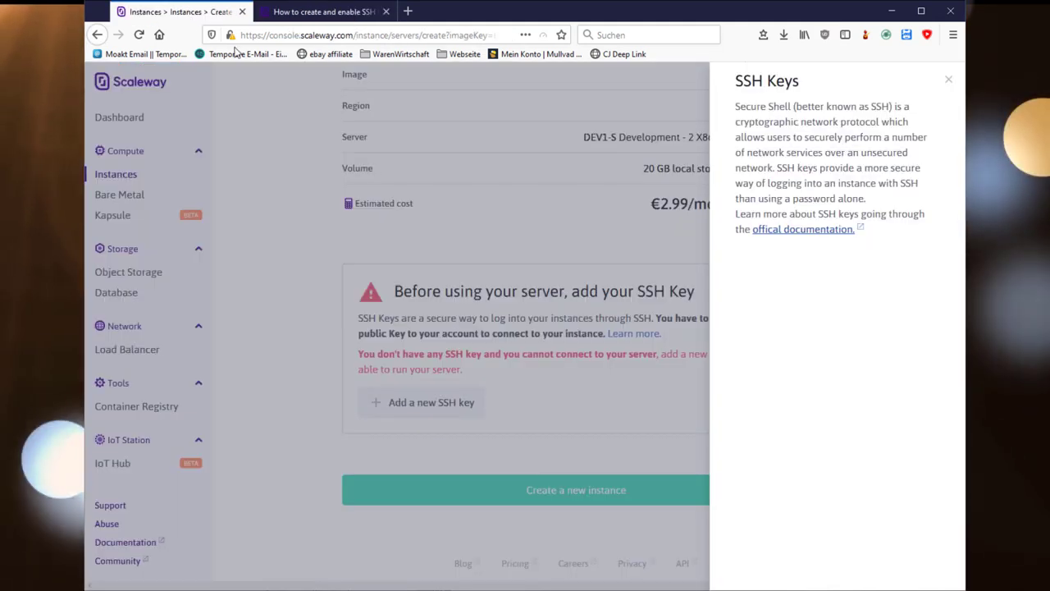
- Add the pasted public key as SSH key 'initial' and create the instance
left_click(537, 213)
left_click(468, 403)
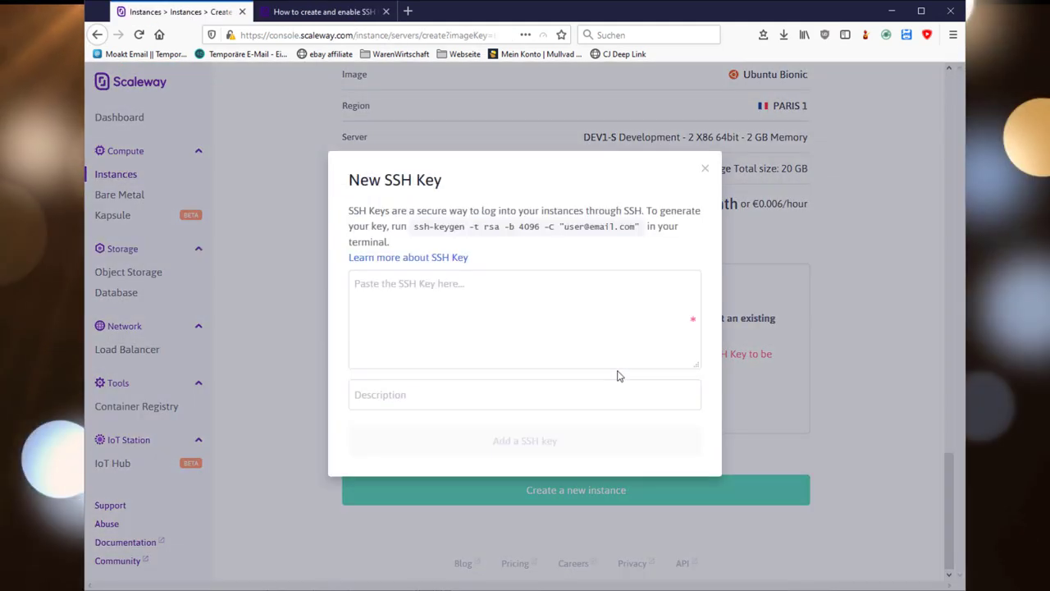
left_click(570, 288)
key("ctrl+v")
left_click(537, 402)
type("init")
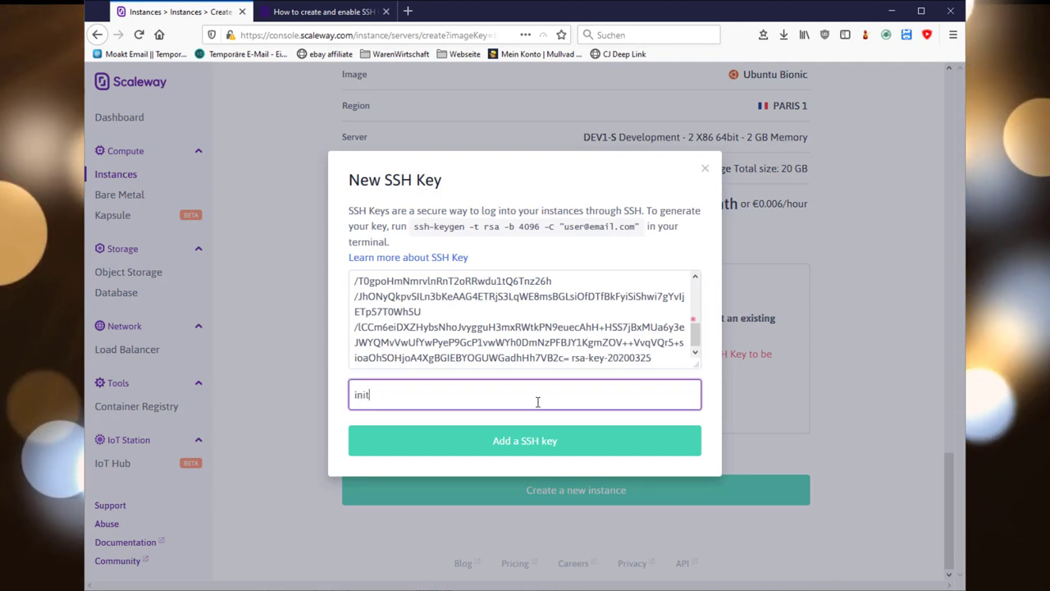
type("ial")
left_click(496, 441)
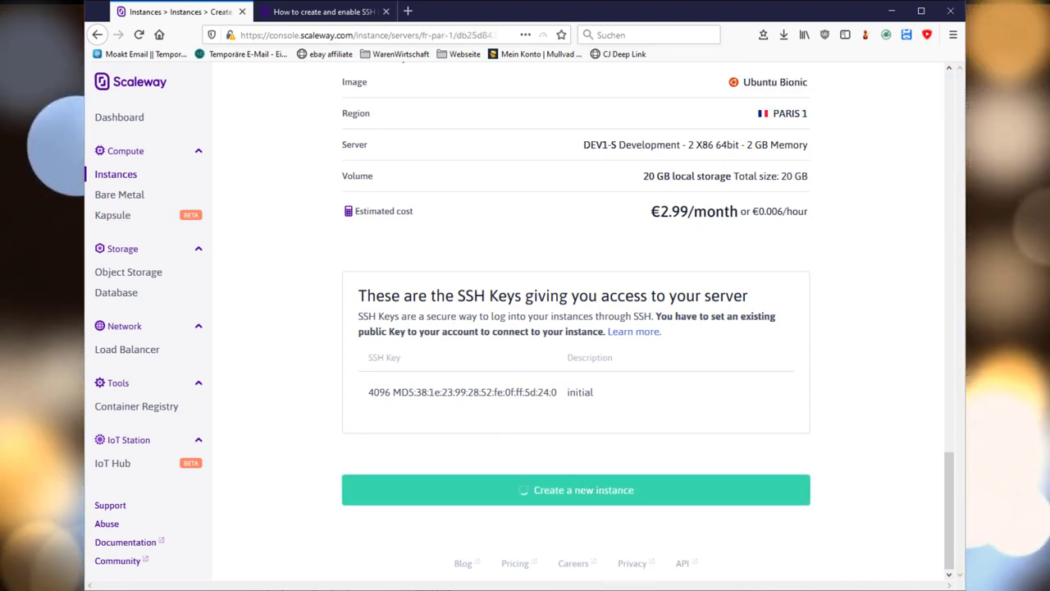
key("alt+Tab")
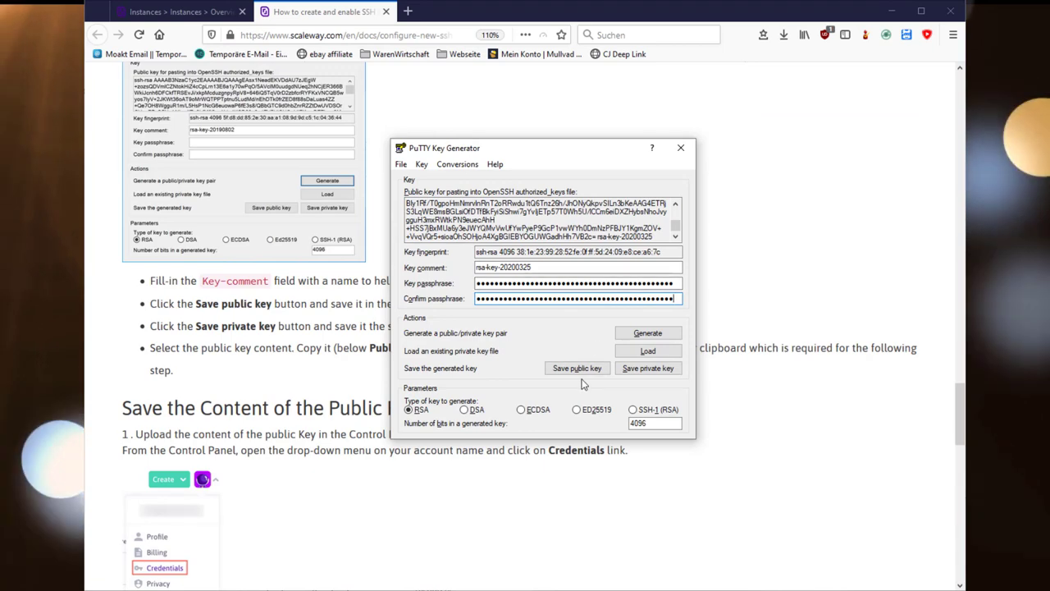
- Save the public key as 'public key' and the private key as 'private-key.ppk' in the scaleway folder
left_click(584, 369)
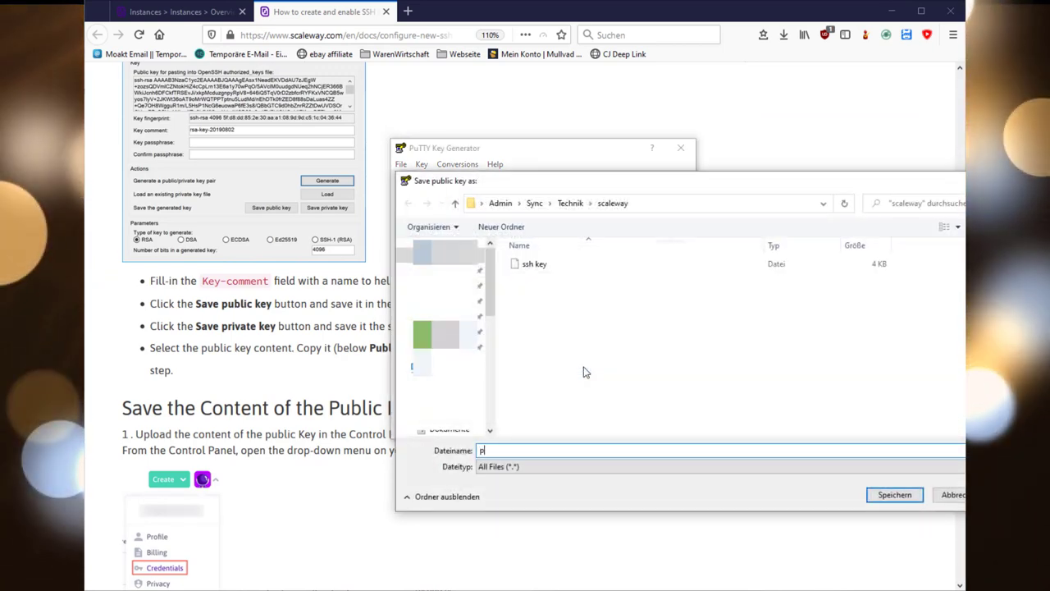
type("public ")
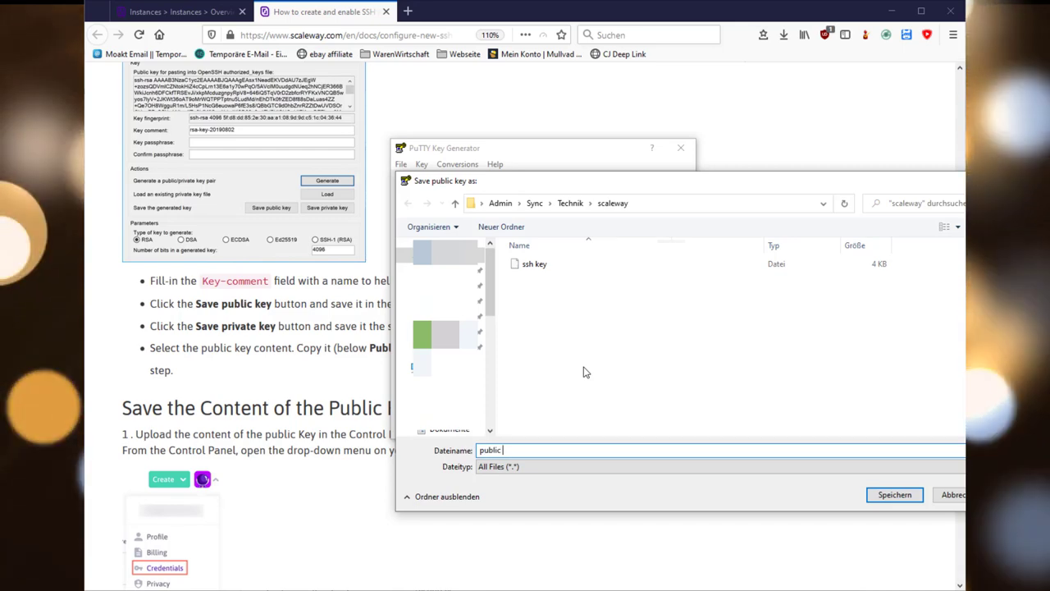
type("key")
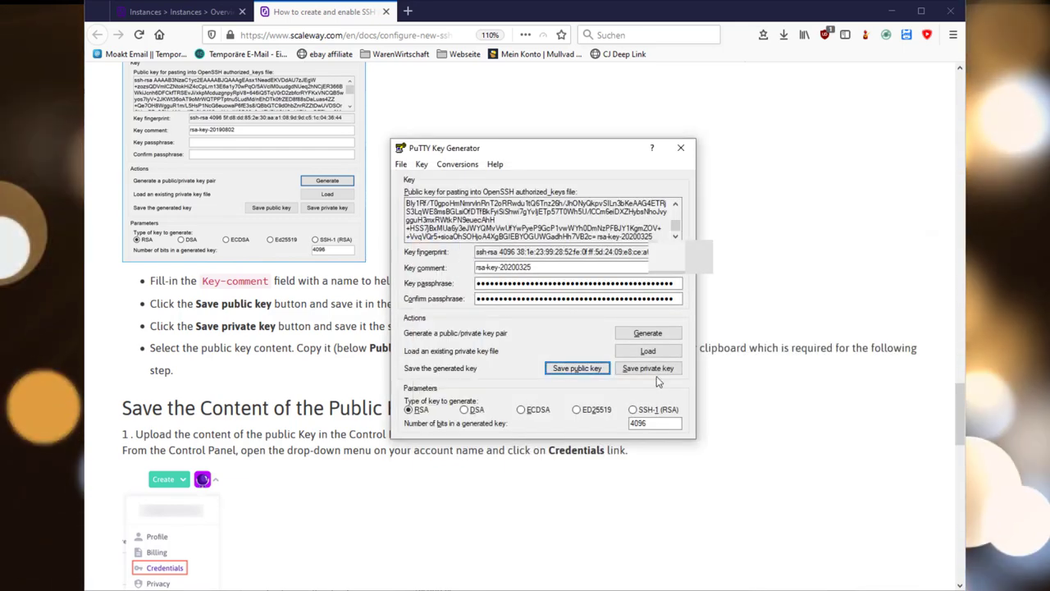
left_click(647, 368)
type("private-key")
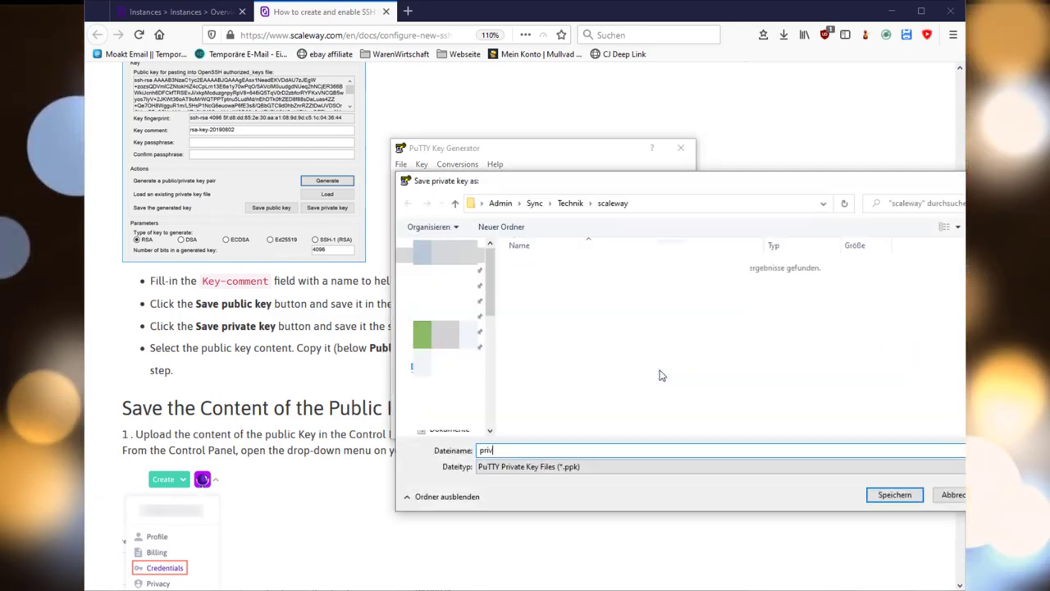
key("Return")
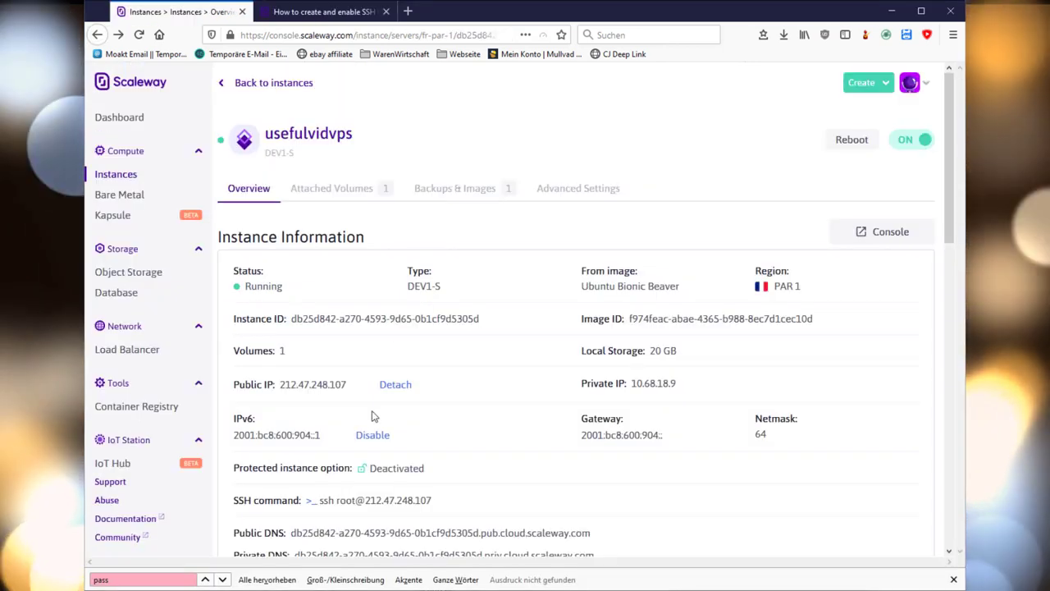
- Save and load a PuTTY session ScalewayVPS for host 212.47.248.107
left_click(364, 385)
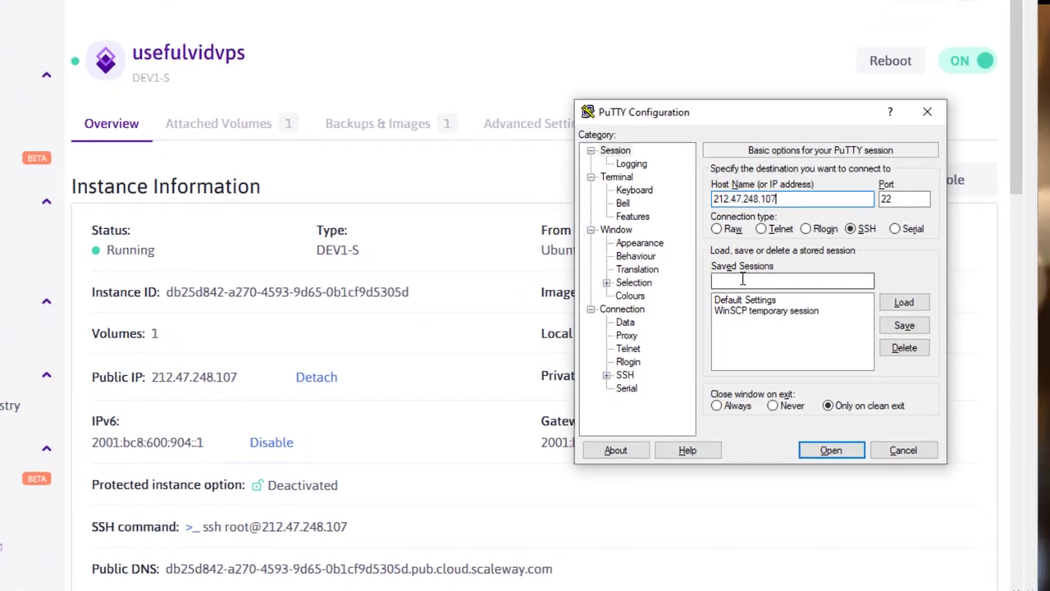
left_click(742, 279)
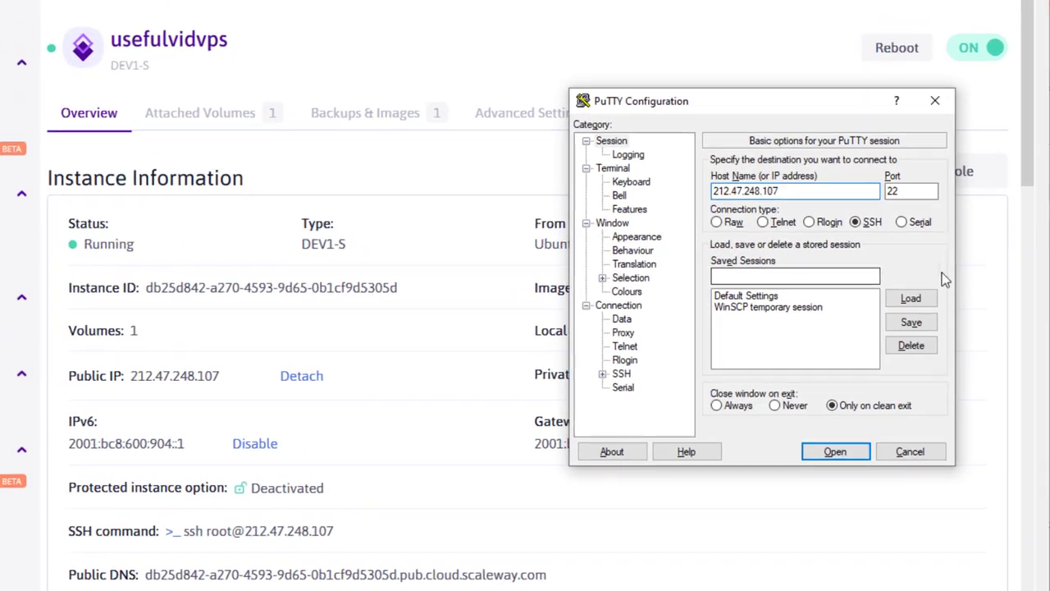
type("ScalewayVPS")
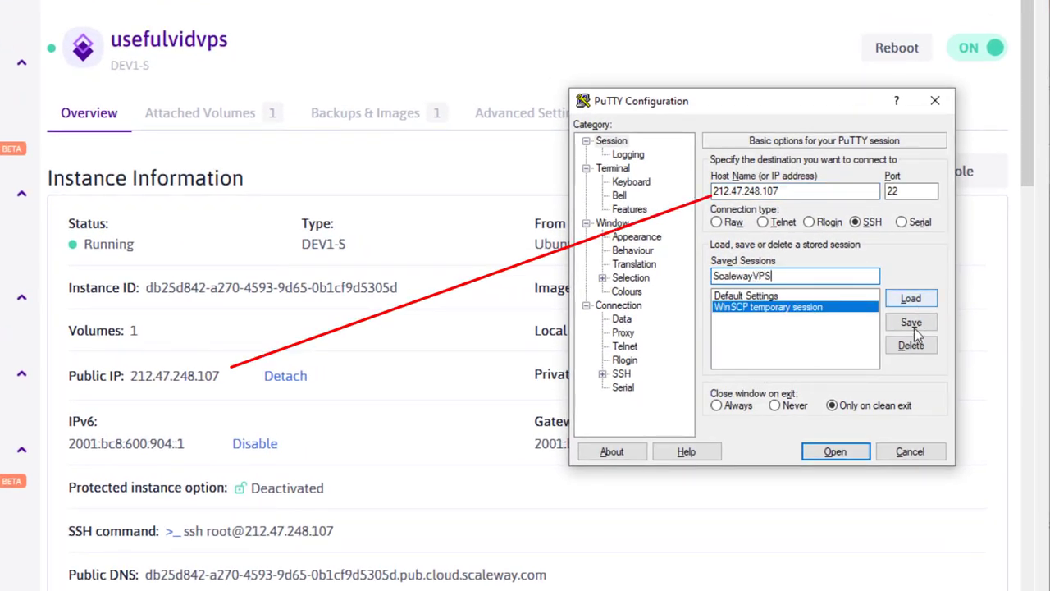
left_click(914, 328)
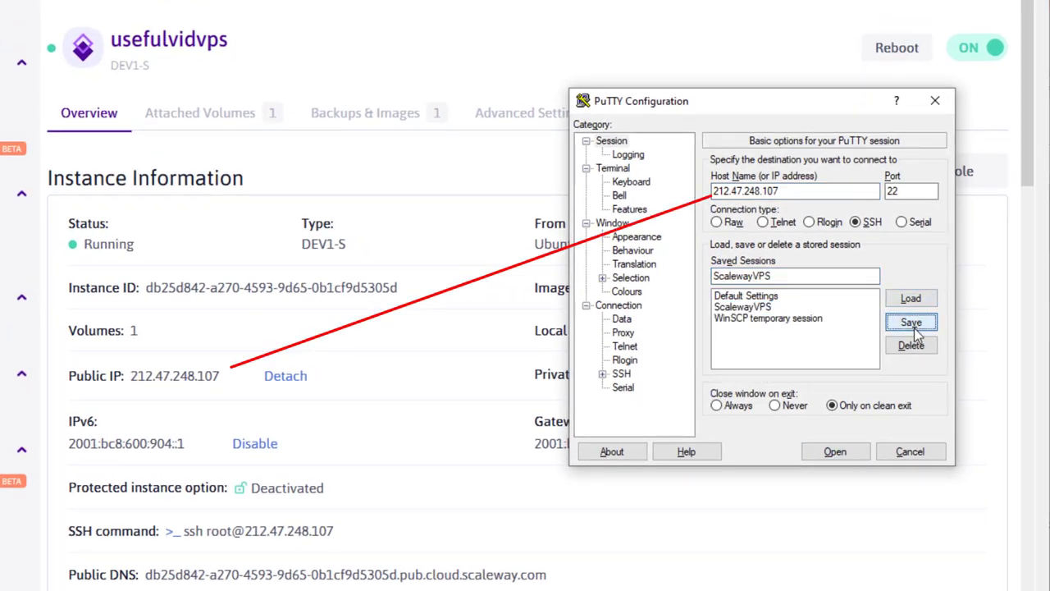
left_click(763, 306)
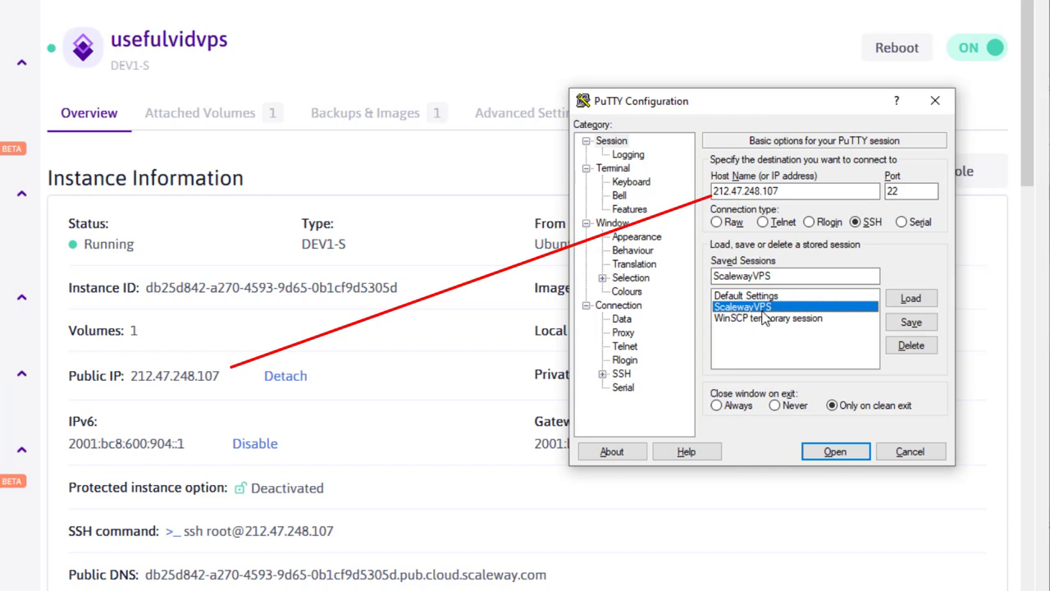
left_click(905, 305)
- Set the saved private-key .ppk under SSH Auth and open the connection
left_click(603, 374)
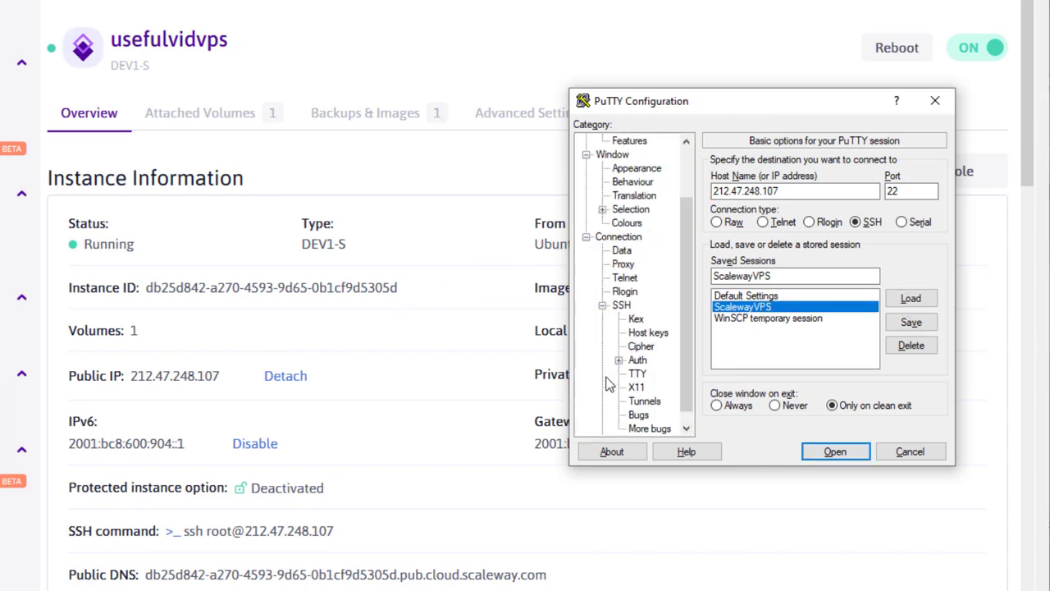
scroll(689, 357, "down", 1)
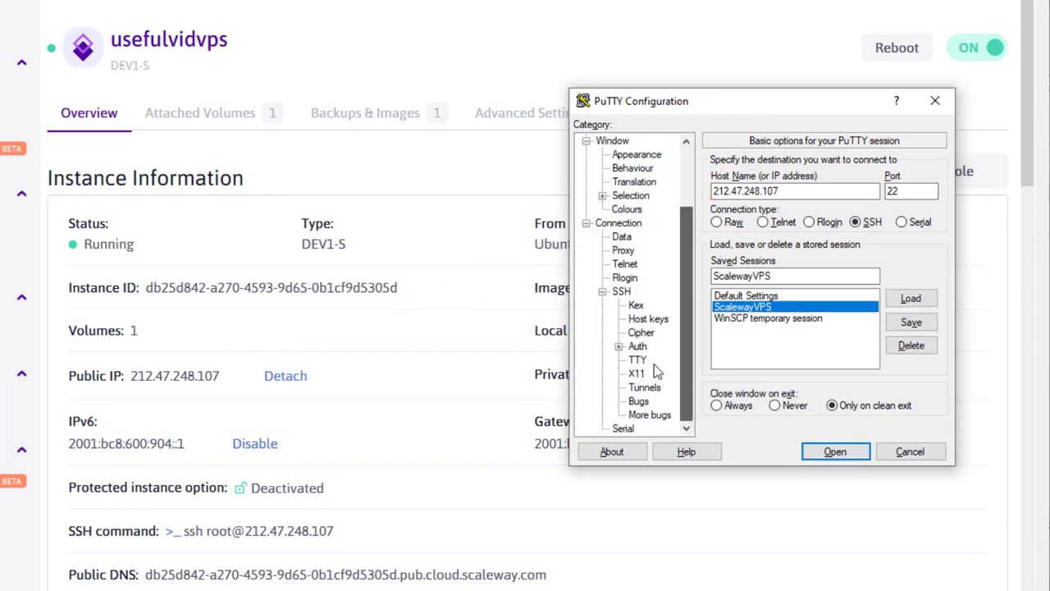
left_click(646, 350)
left_click(645, 349)
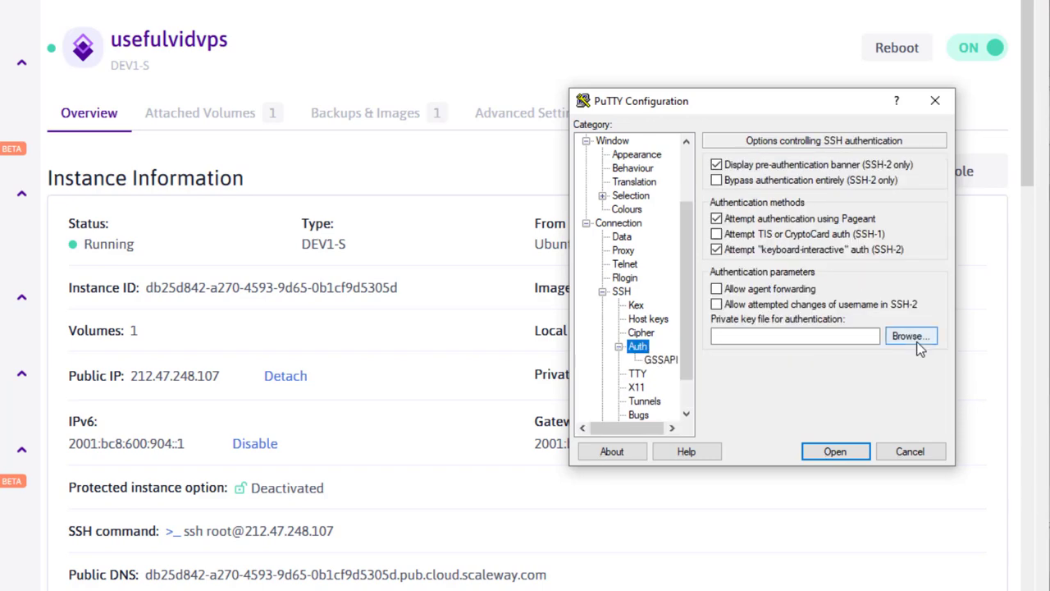
left_click(909, 336)
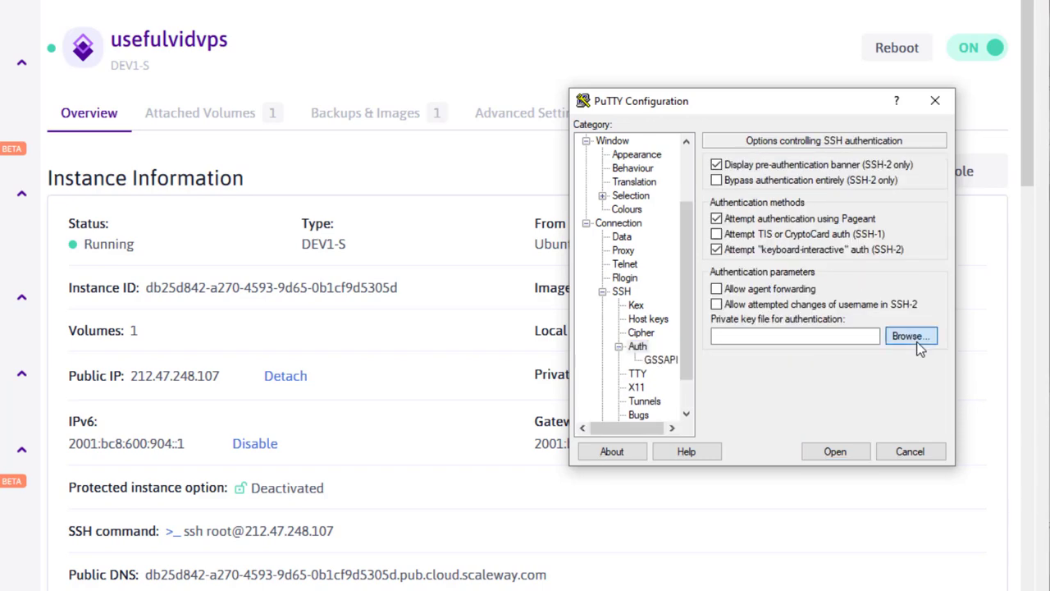
double_click(689, 239)
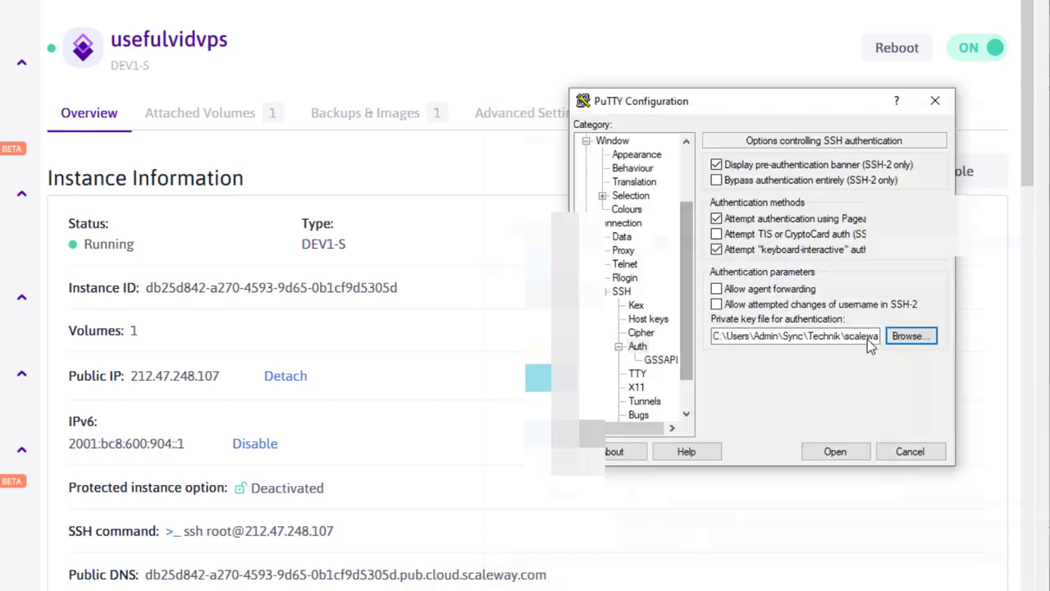
left_click(832, 451)
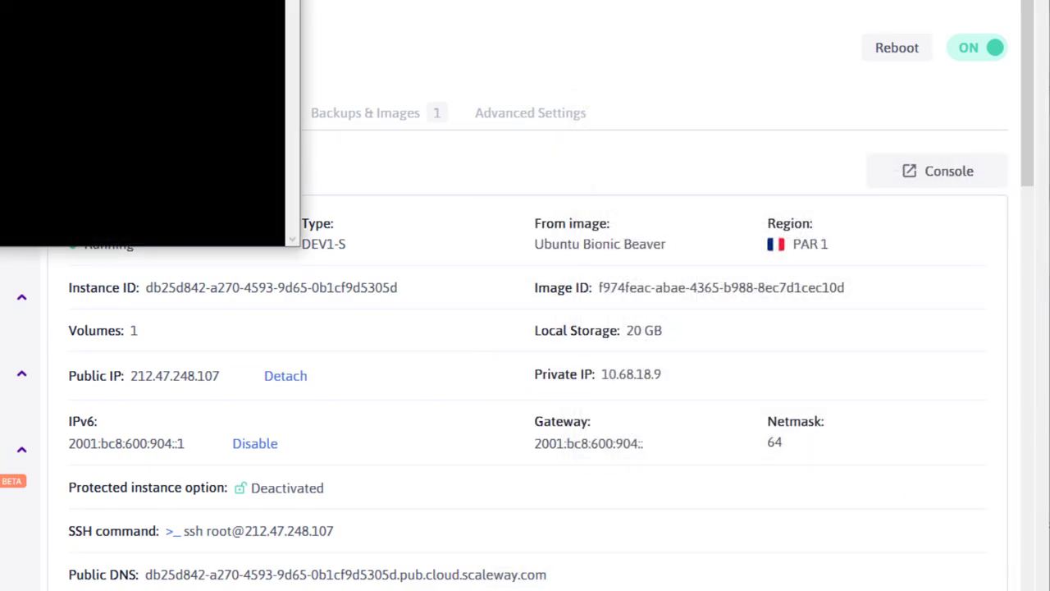
- Log in to the server as root, entering the SSH key's passphrase
type("root")
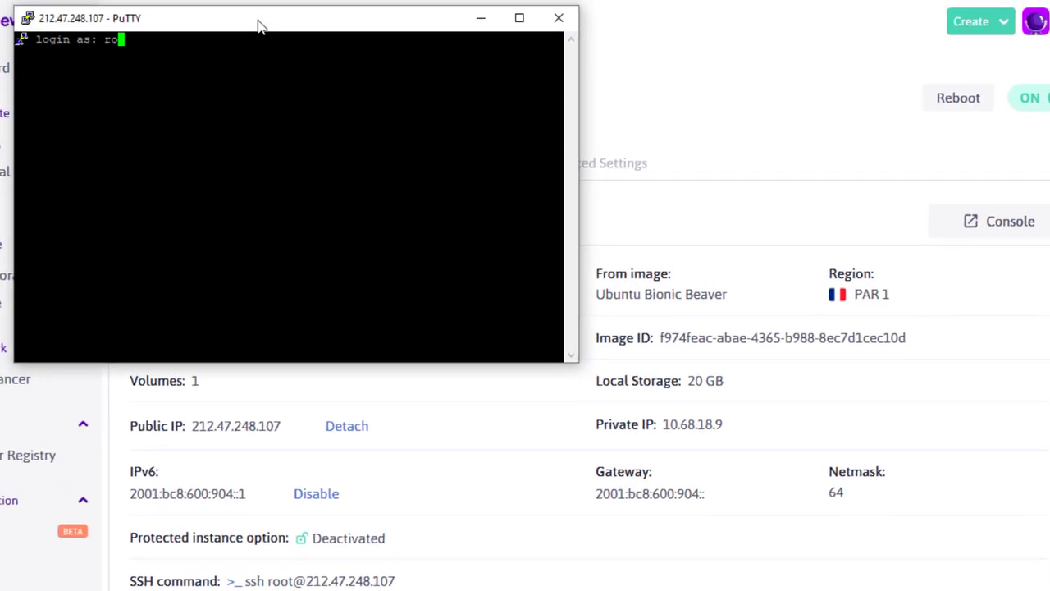
key("Return")
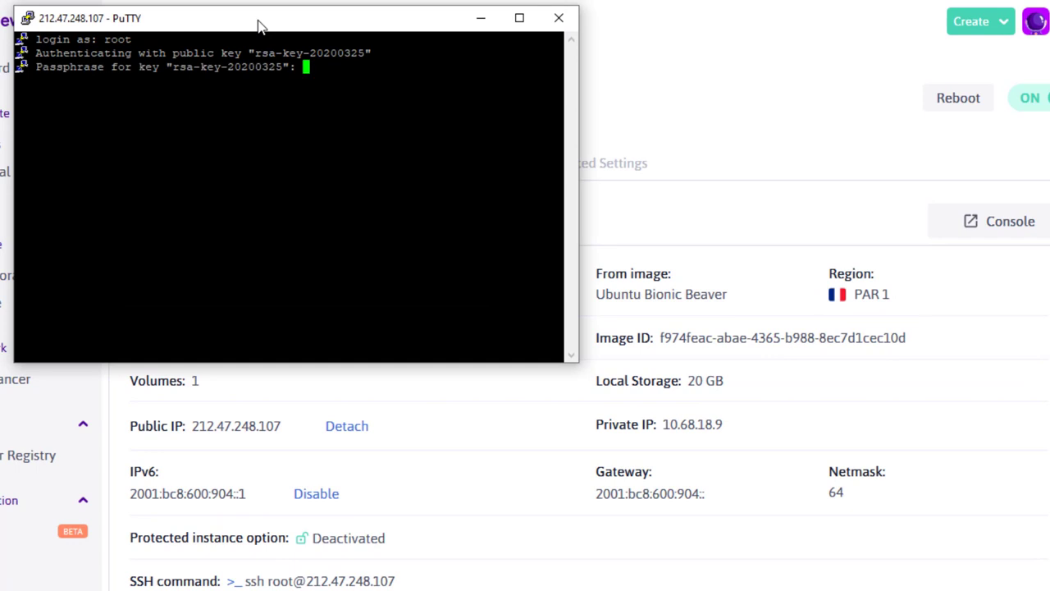
key("Return")
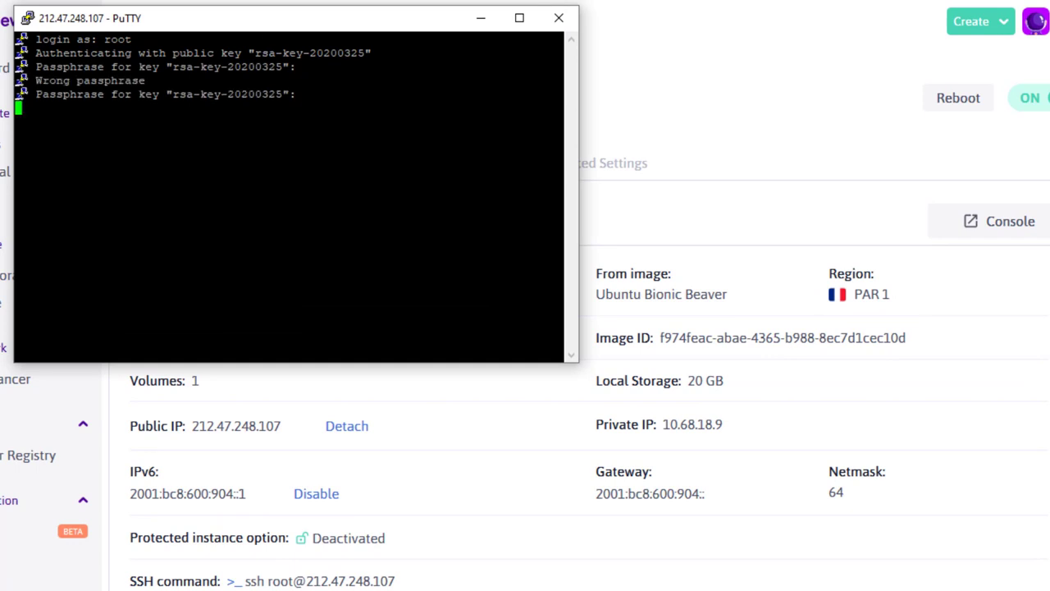
key("Return")
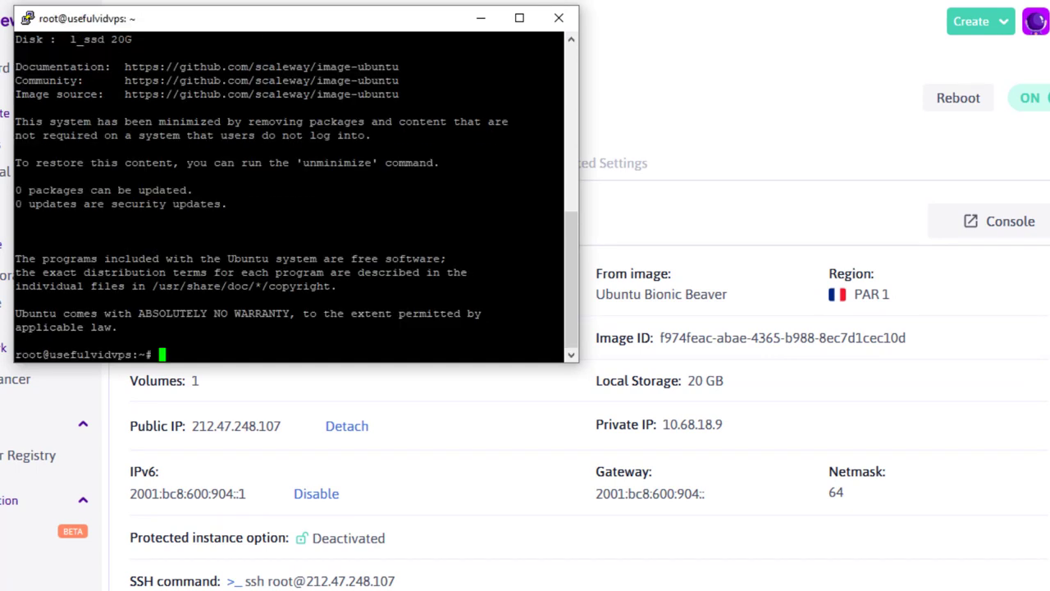
- Check live processes in top with per-CPU usage, then paste the IPv4 iperf3 command
type("top")
key("Return")
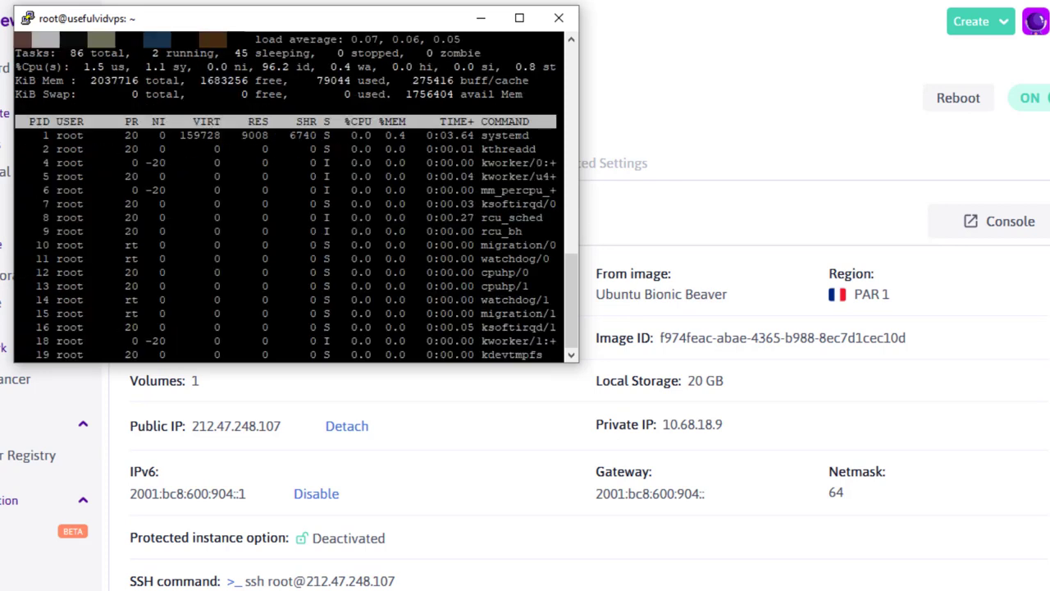
key("1")
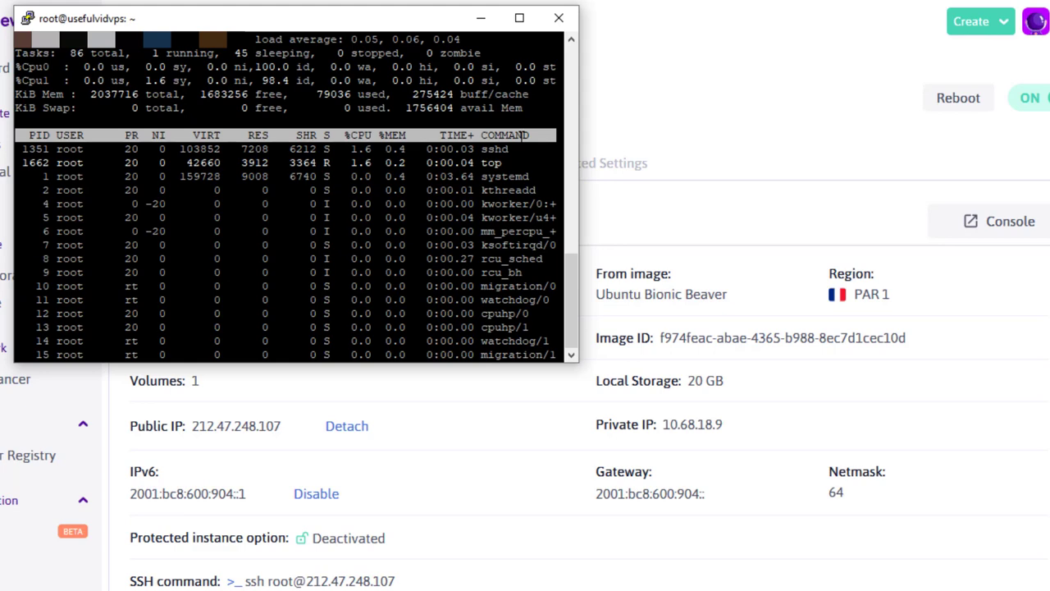
key("q")
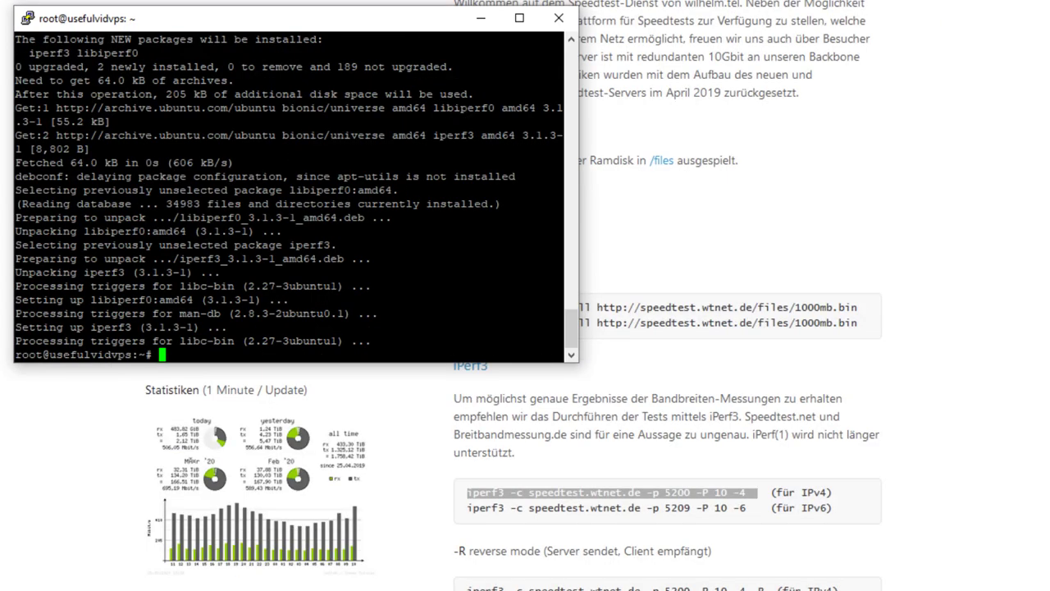
key("shift+Insert")
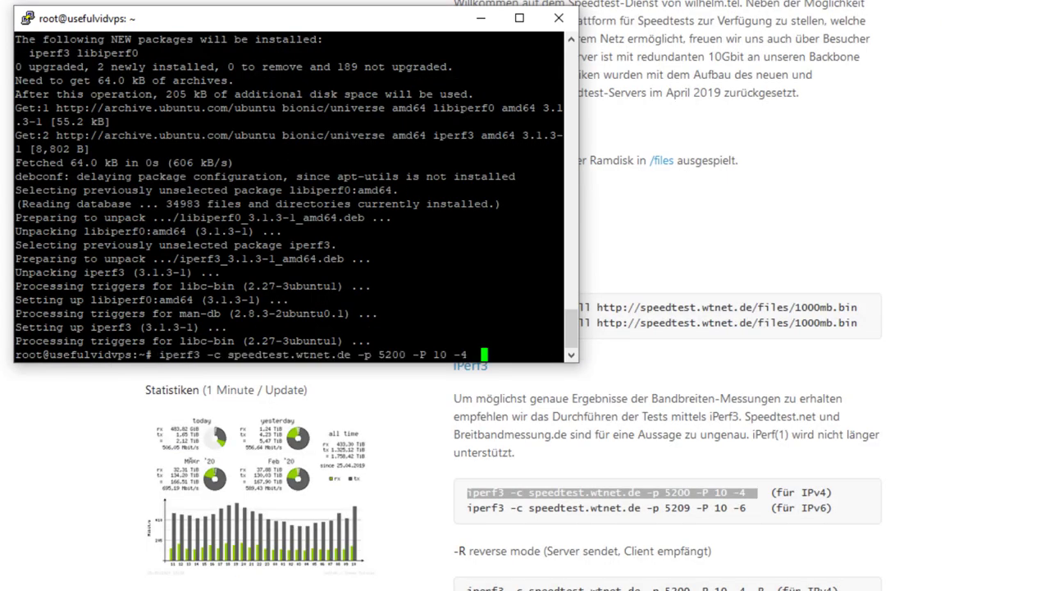
- Run the iperf3 speed test against speedtest.wtnet.de over IPv4, then over IPv6
key("Return")
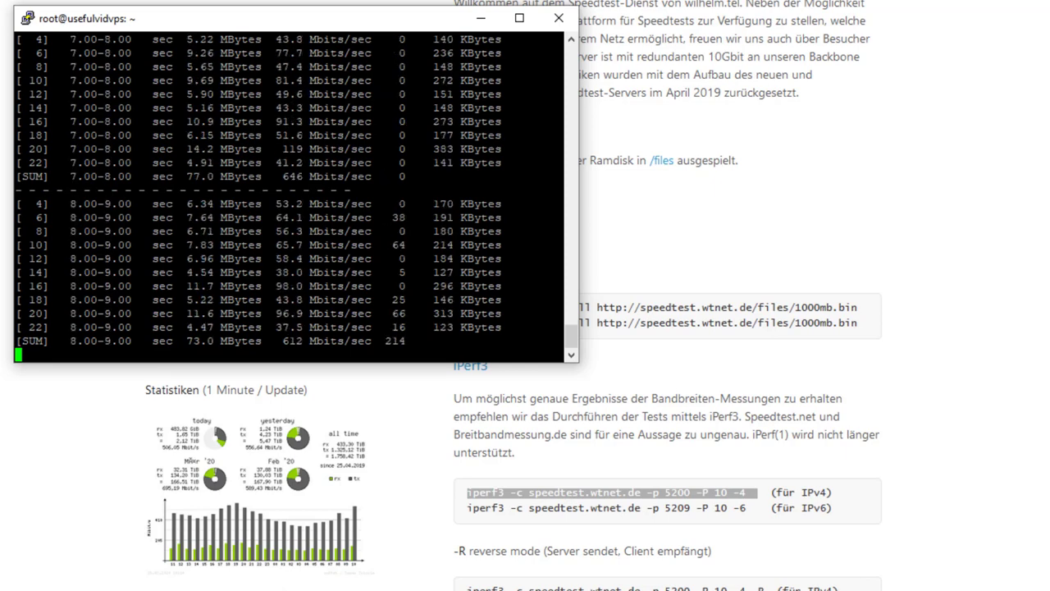
left_click_drag(467, 508, 751, 508)
key("ctrl+c")
right_click(287, 353)
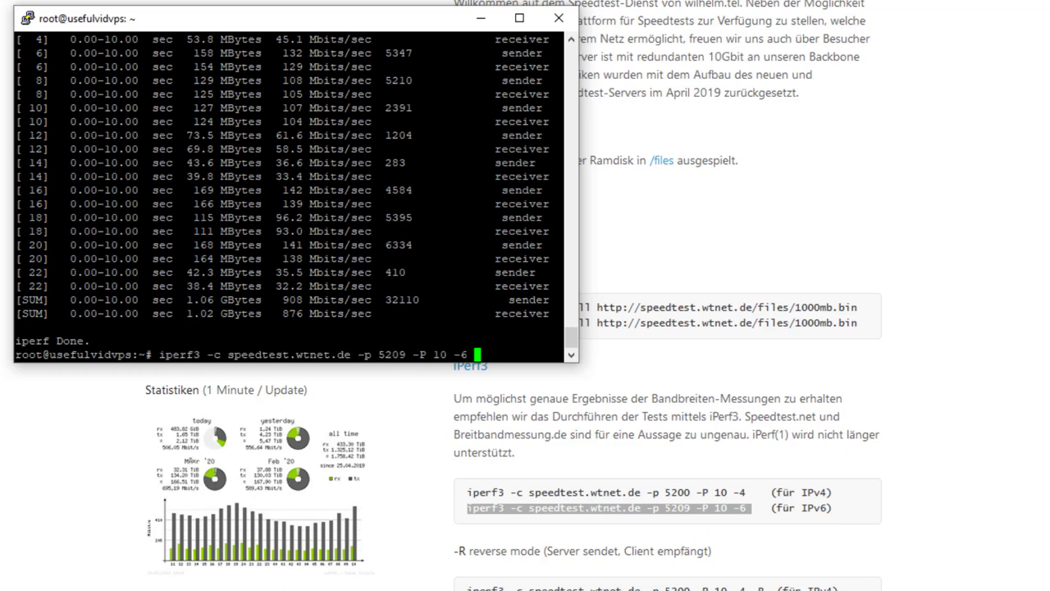
key("Return")
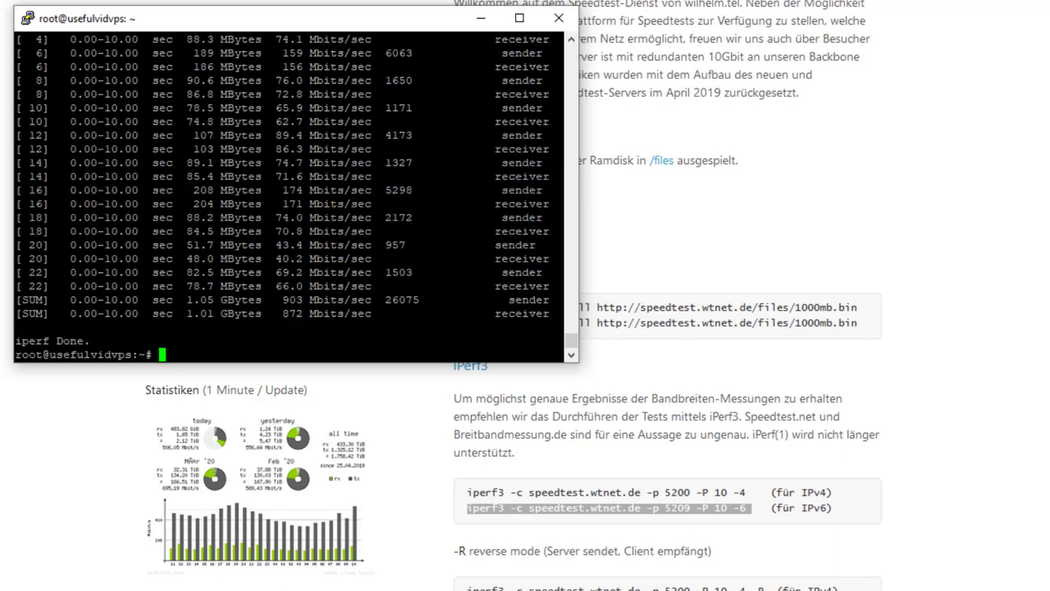
- Highlight the 903 Mbits/sec sender total in the iperf3 results
left_click_drag(15, 300, 529, 311)
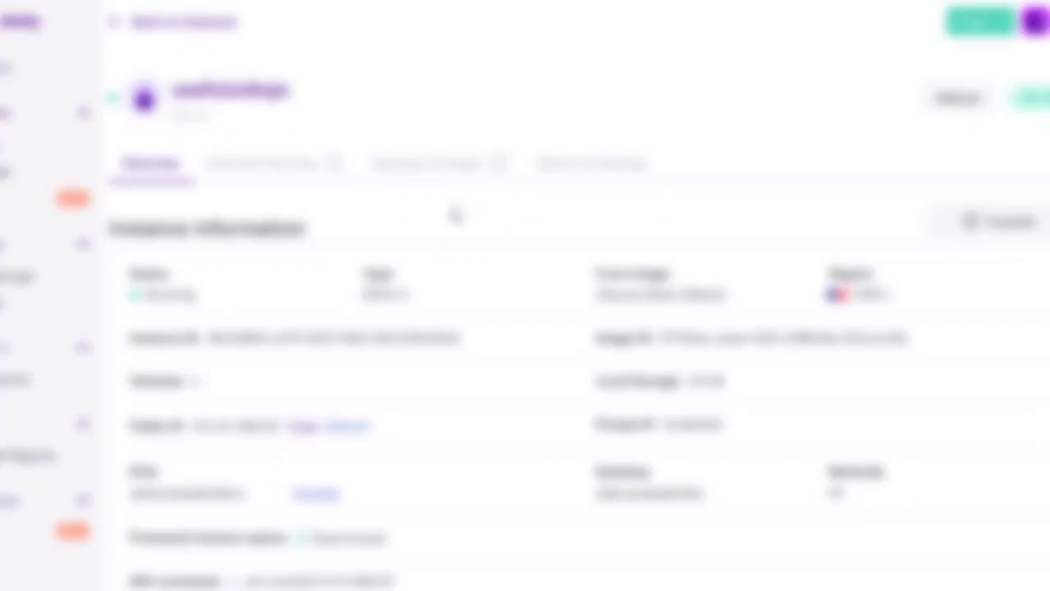
scroll(456, 215, "down", 5)
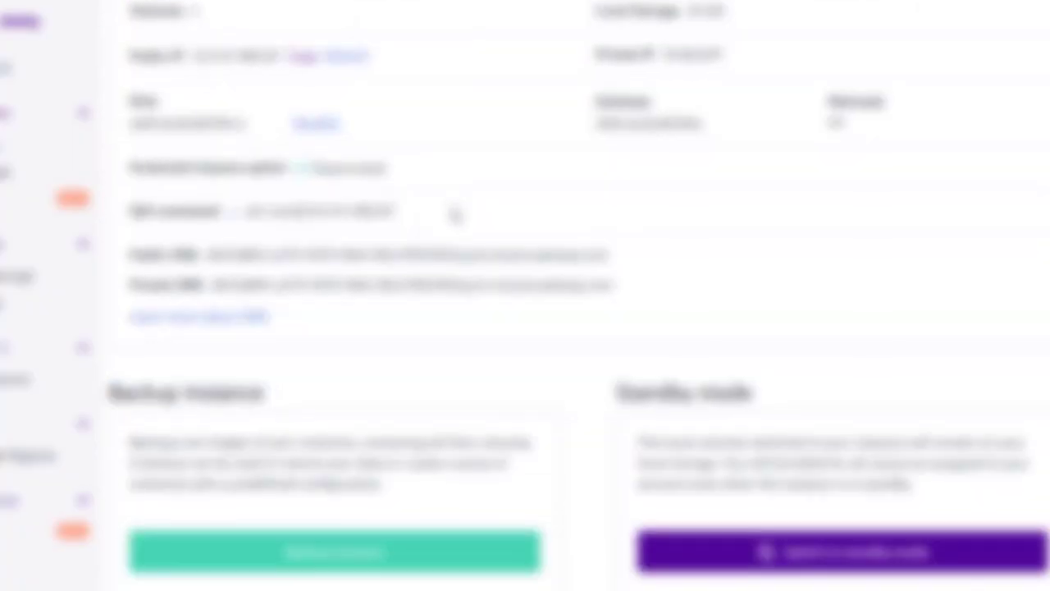
scroll(454, 215, "down", 6)
scroll(454, 215, "up", 10)
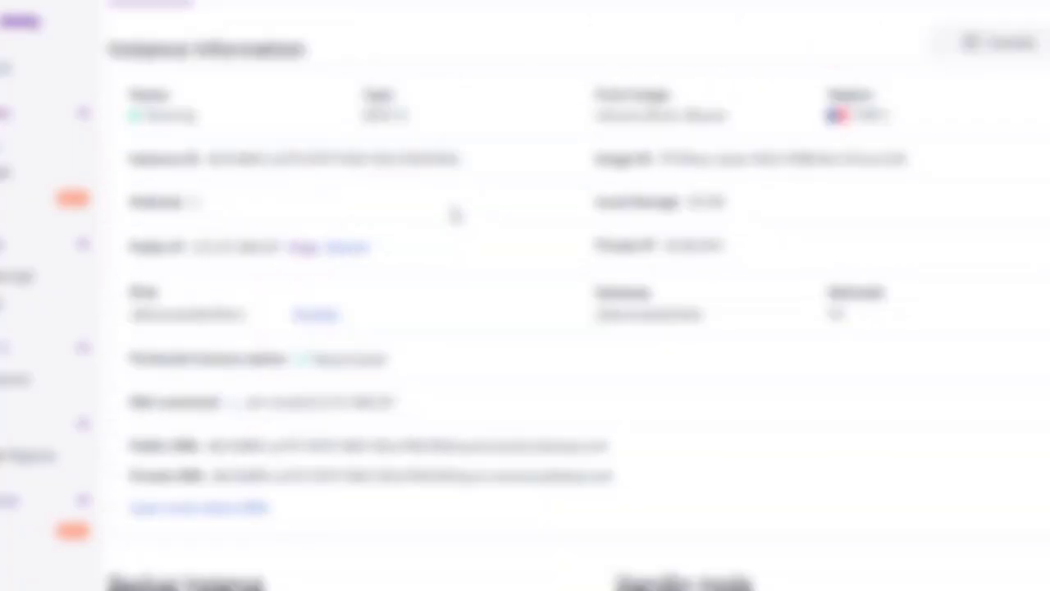